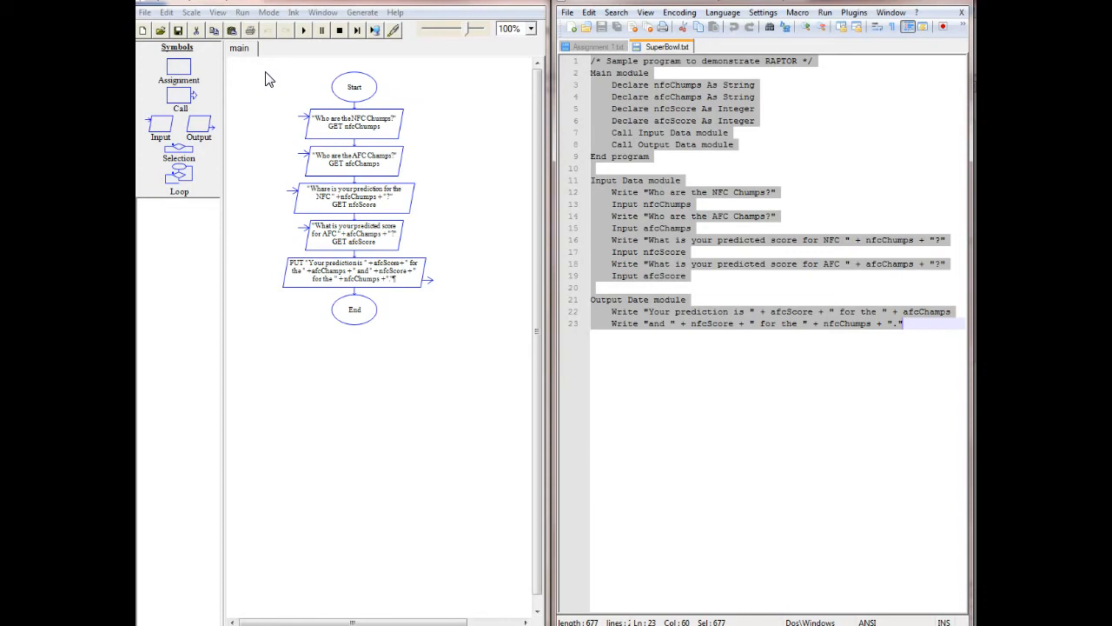
Copy the whole selected pseudocode from SuperBowl.txt.
click(276, 78)
click(277, 76)
right_click(645, 117)
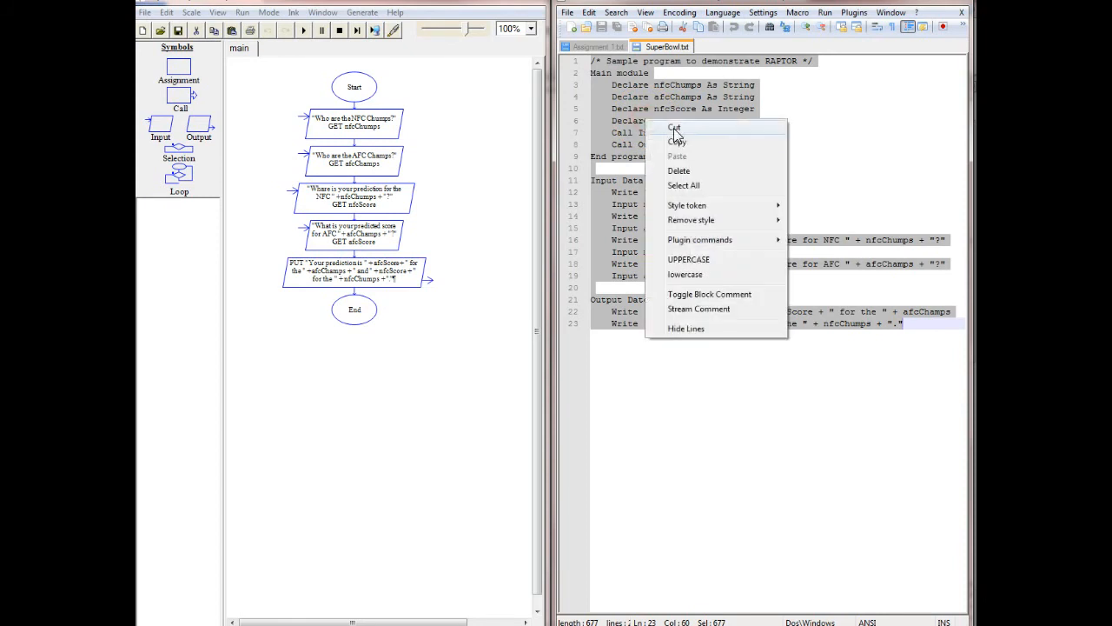
click(676, 142)
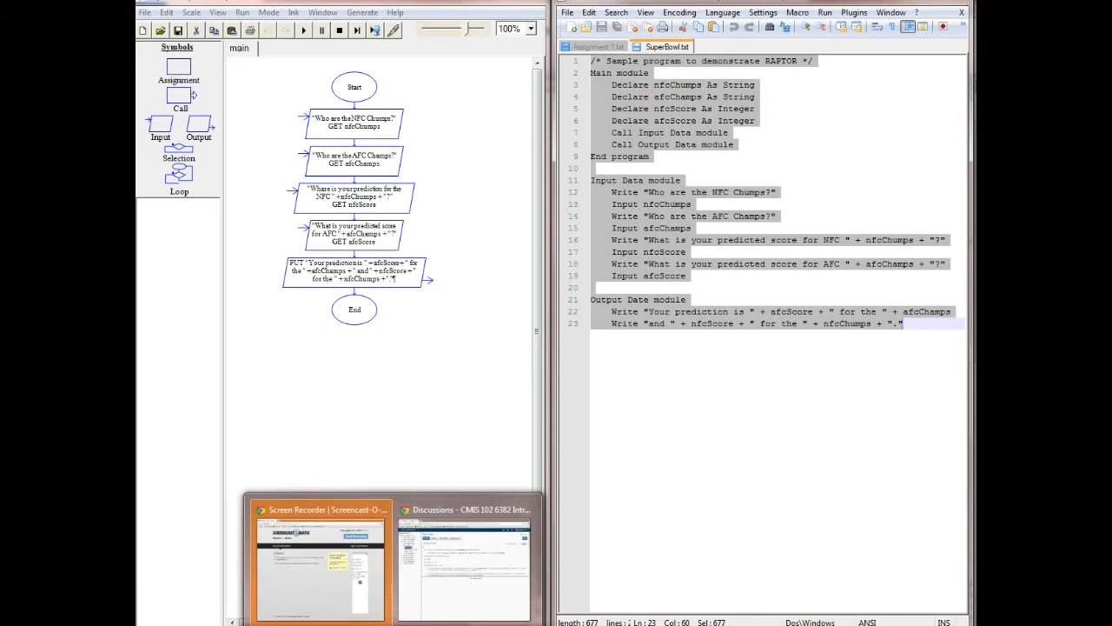
Switch to the course discussions in Chrome and compose a Flow Chart message with subject "SuperBowl Code" and body line "1. Super Bowl Code".
click(439, 569)
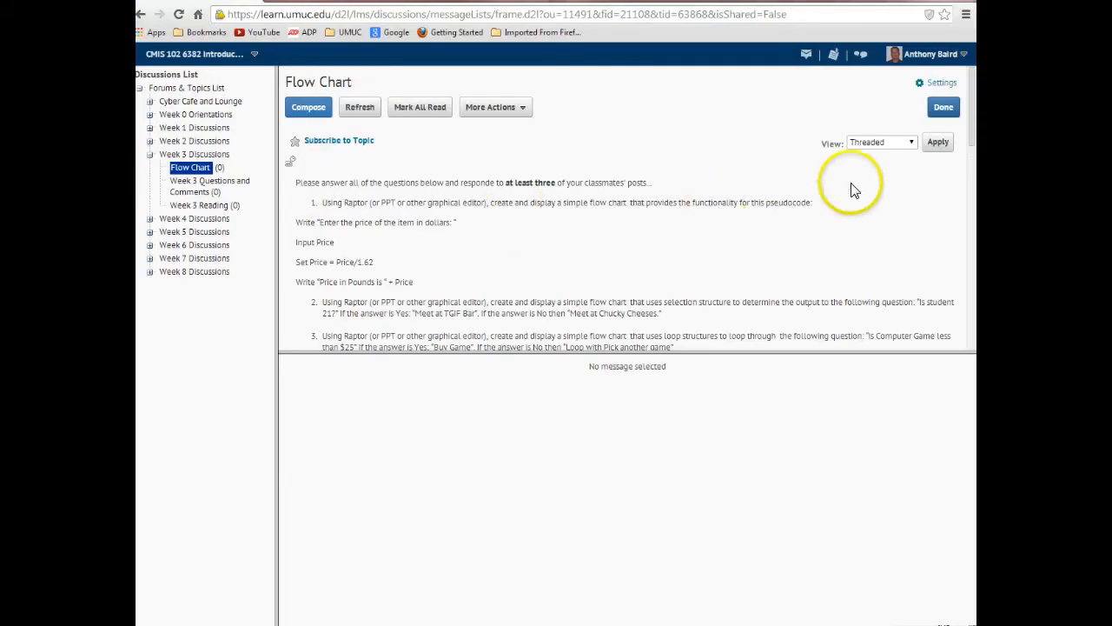
drag(975, 102, 974, 66)
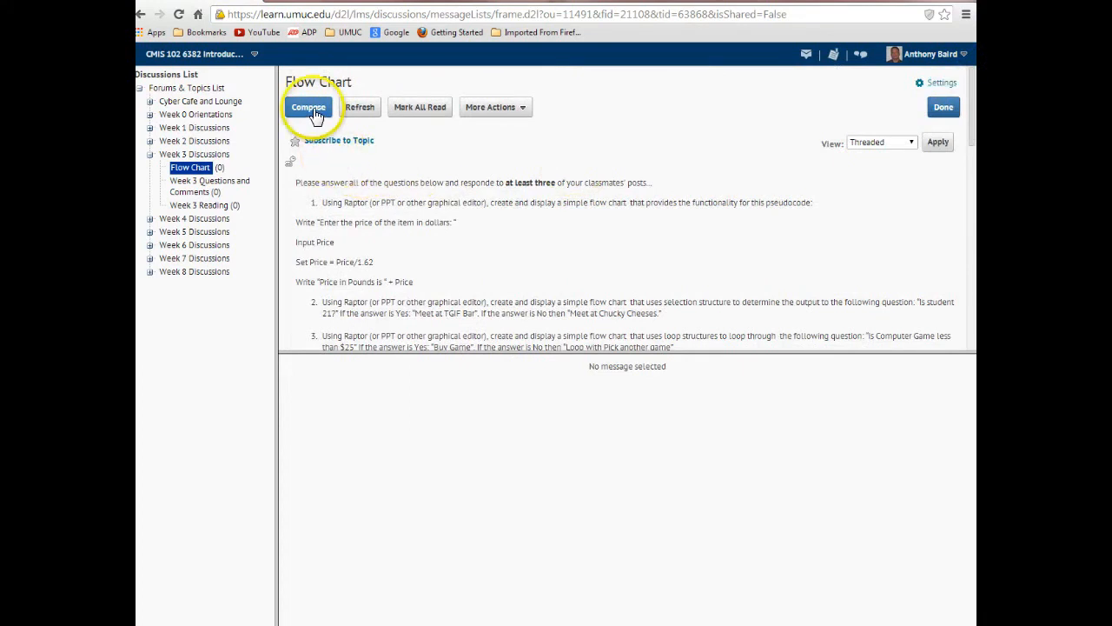
click(309, 110)
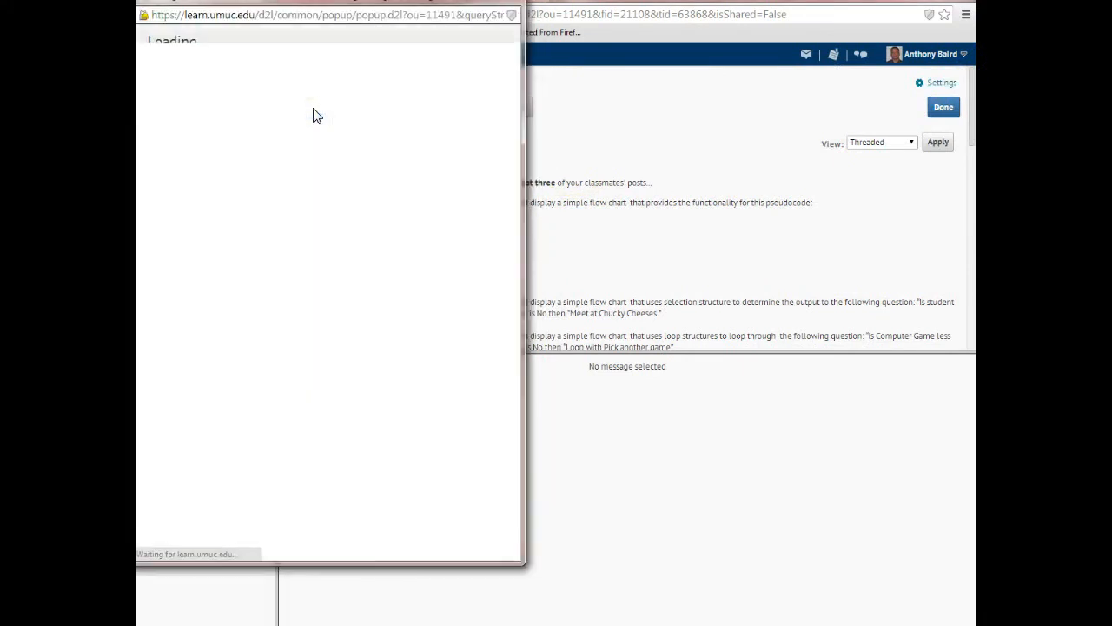
click(257, 123)
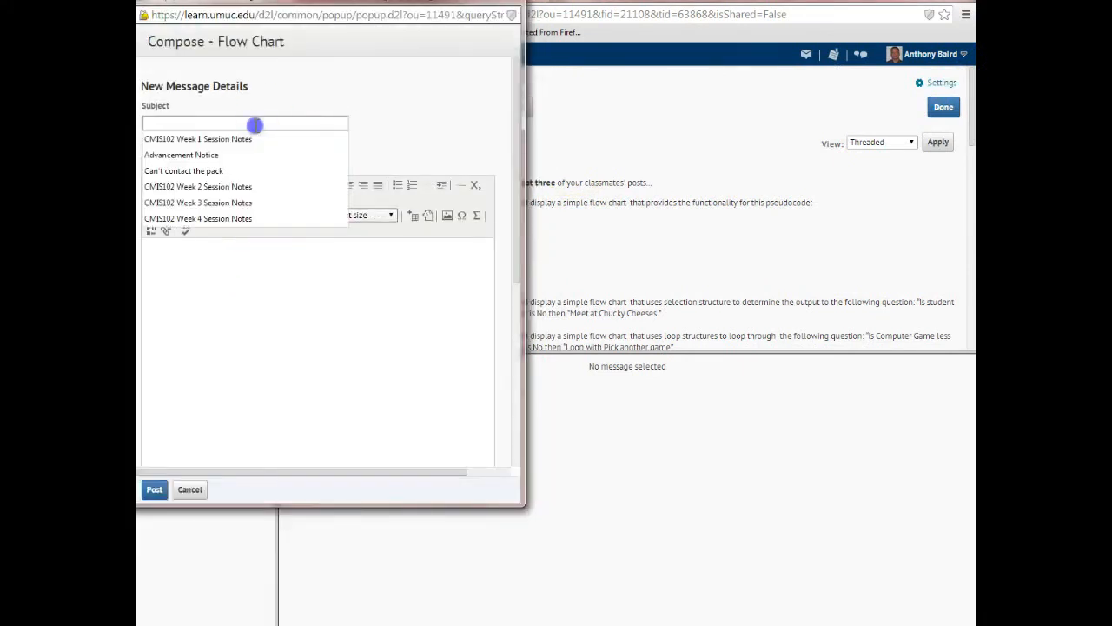
text(SuperBowl Code)
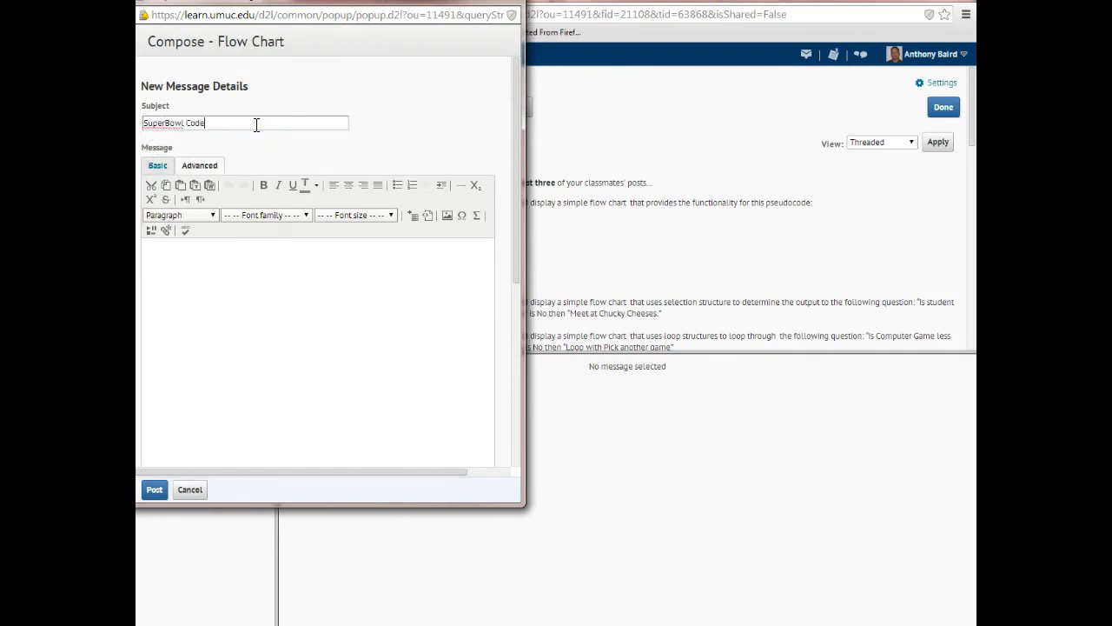
click(235, 270)
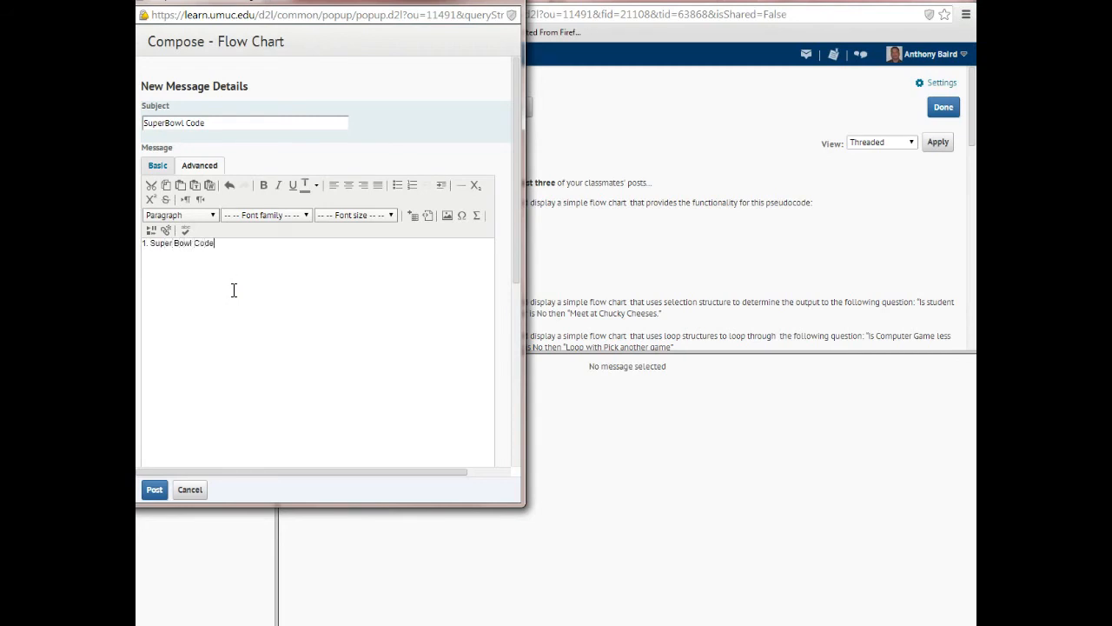
key(Return)
Try pasting the copied pseudocode directly below the "1. Super Bowl Code" line, check its formatting, and delete the pasted text.
click(231, 296)
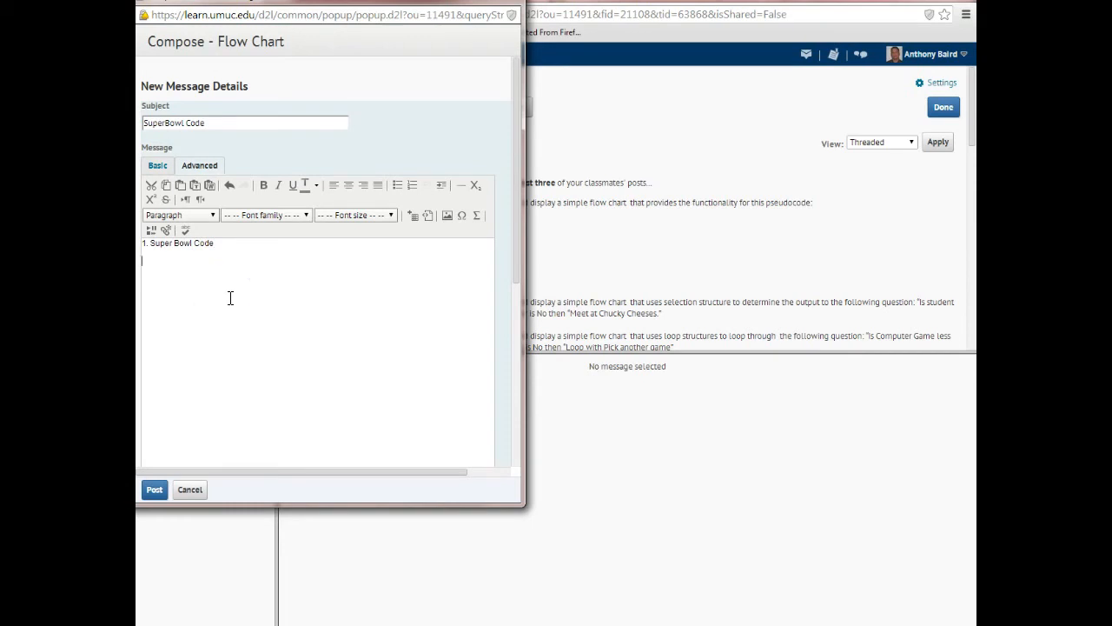
key(ctrl+v)
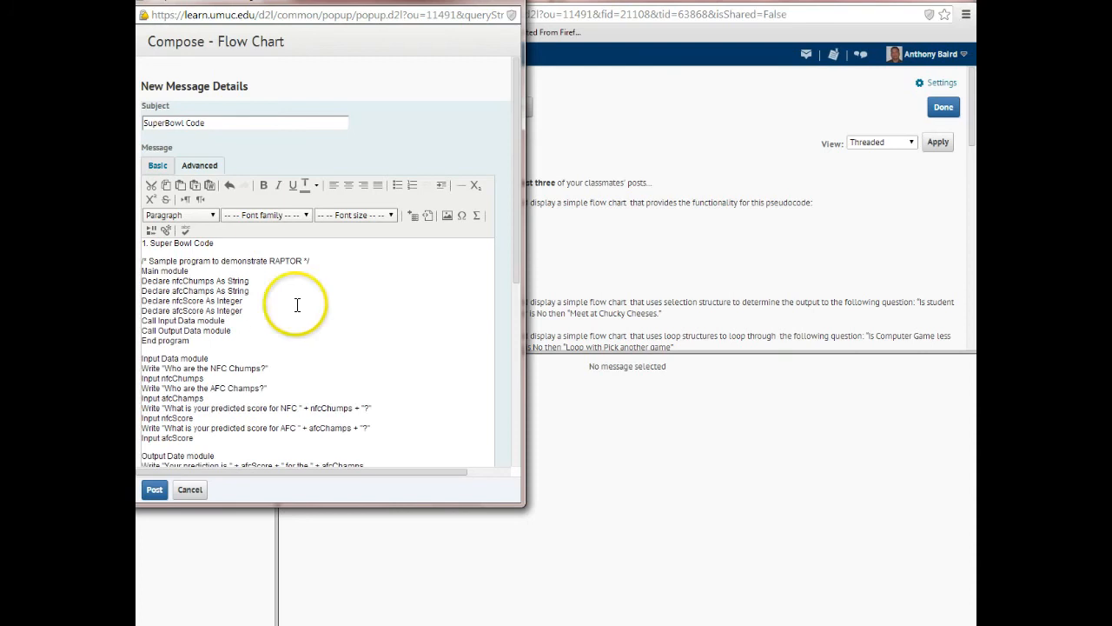
drag(517, 233, 516, 287)
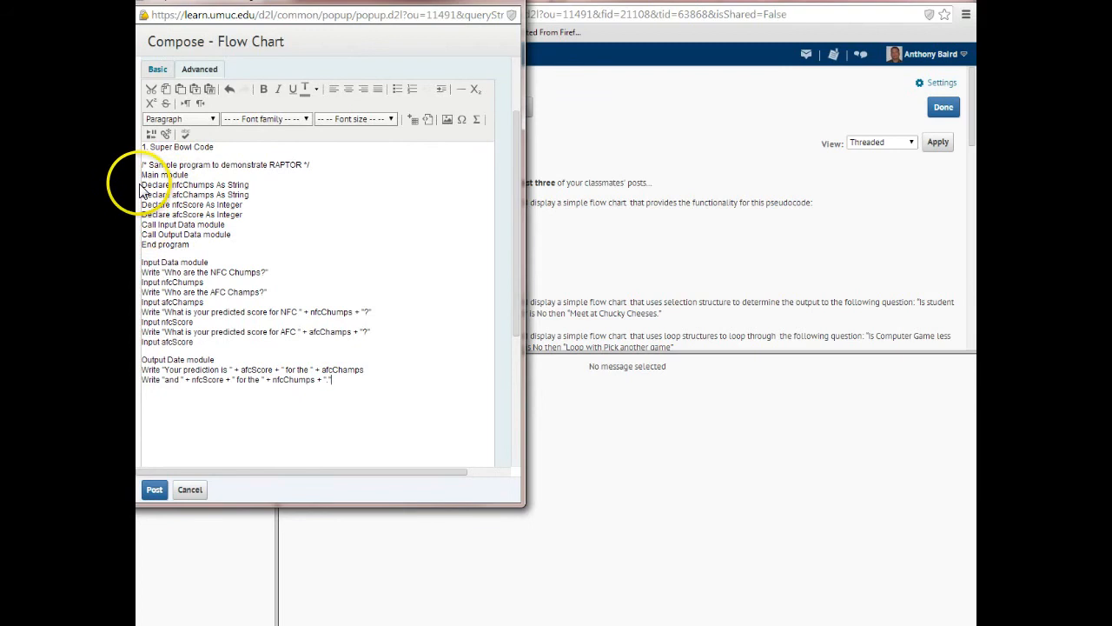
drag(143, 182, 145, 243)
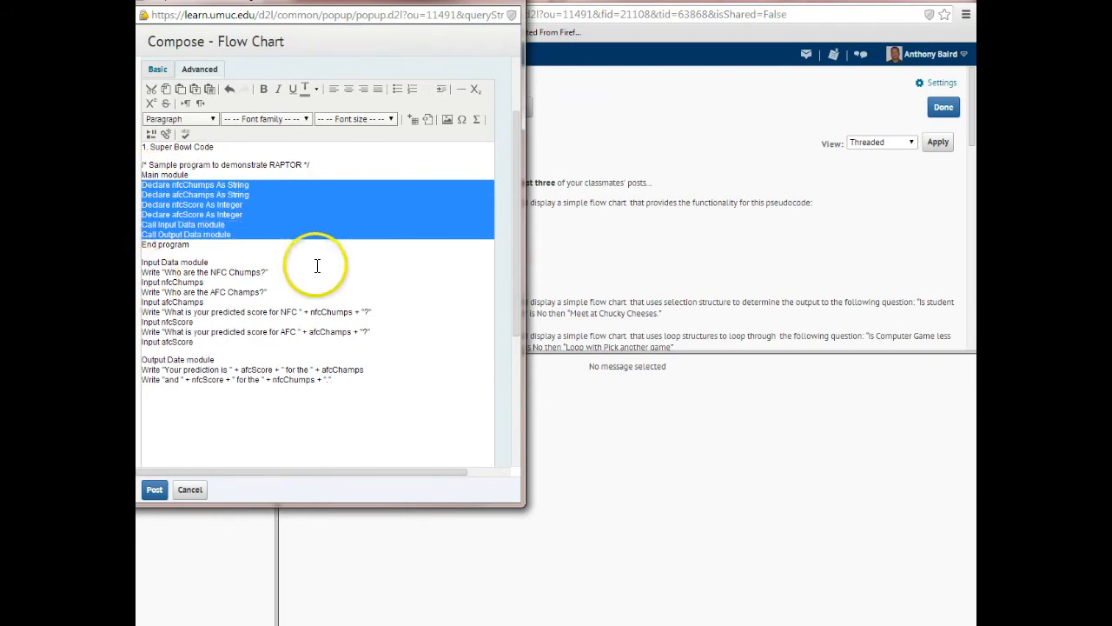
click(325, 231)
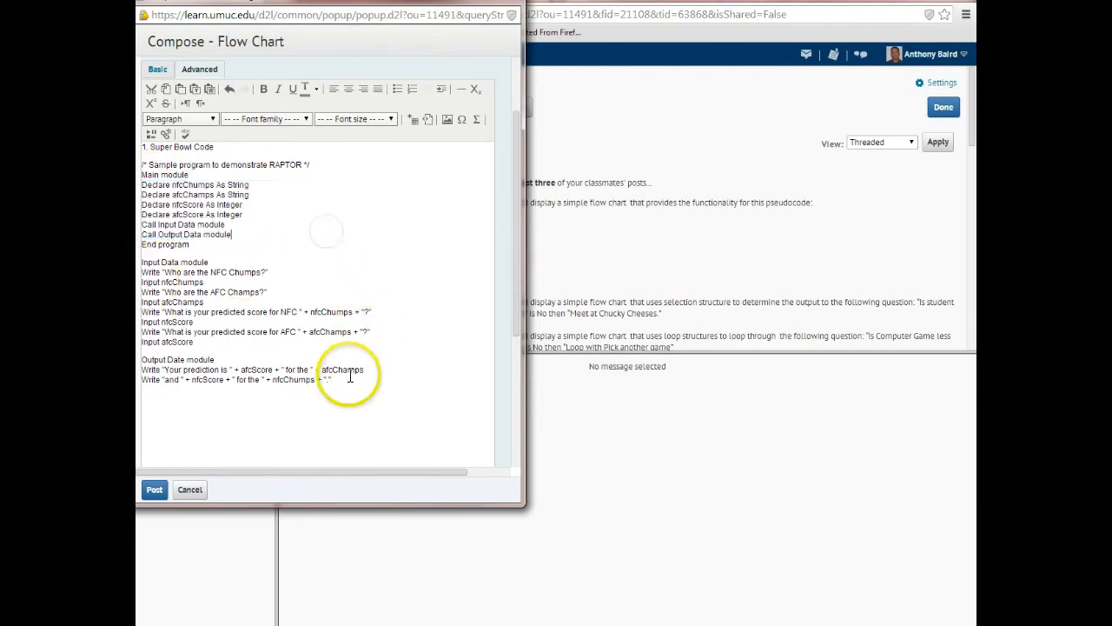
drag(362, 398, 142, 150)
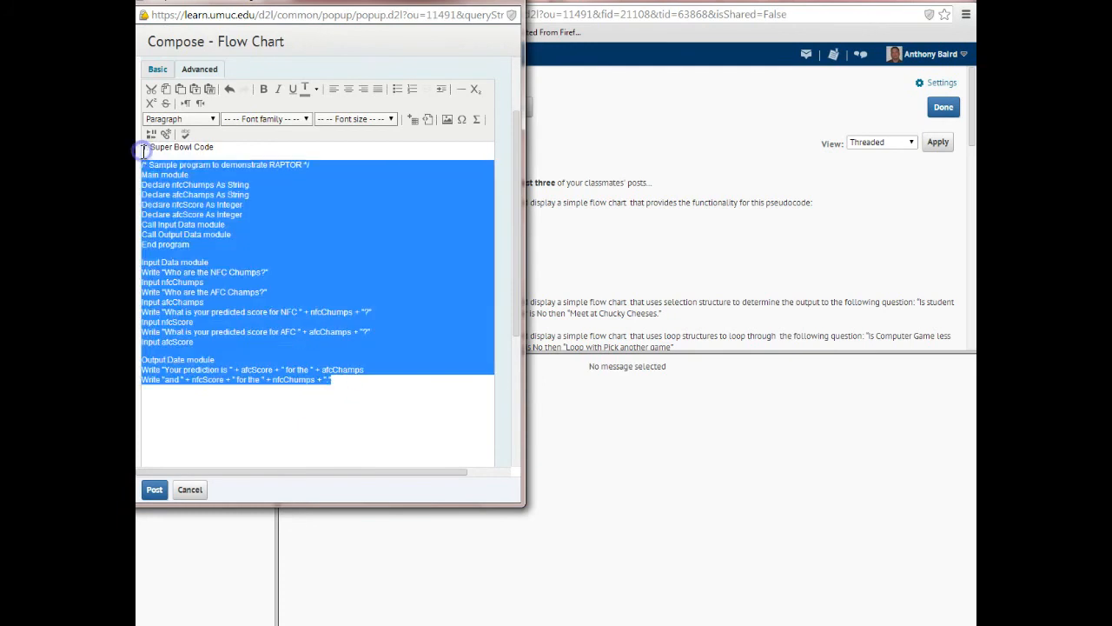
key(Delete)
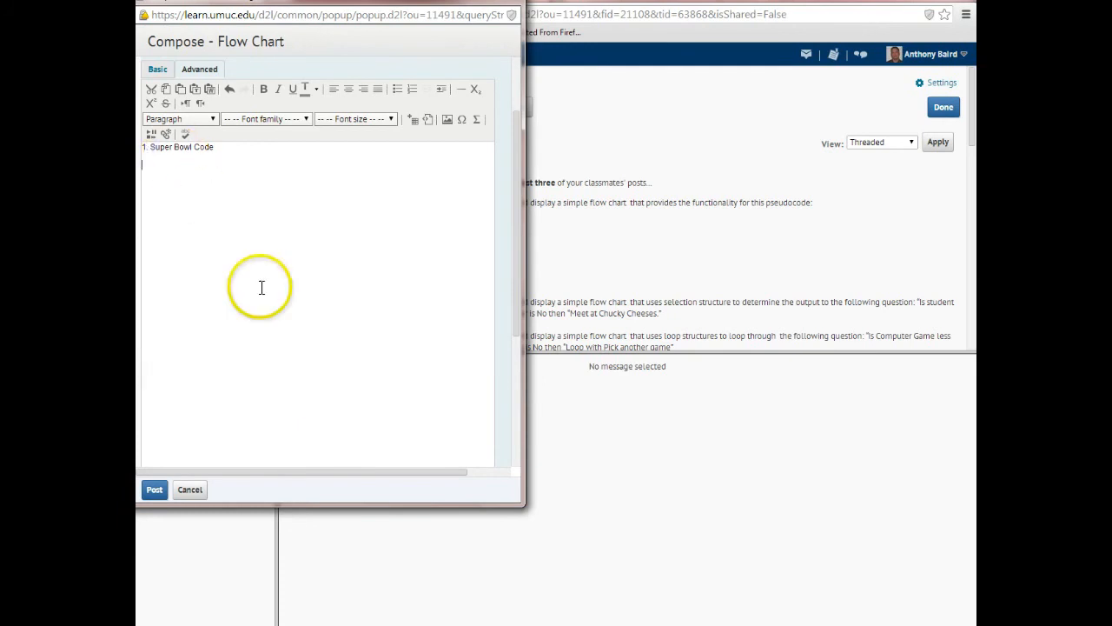
Switch to the blank Word document, paste the pseudocode into it, and select and copy all of the text.
click(522, 305)
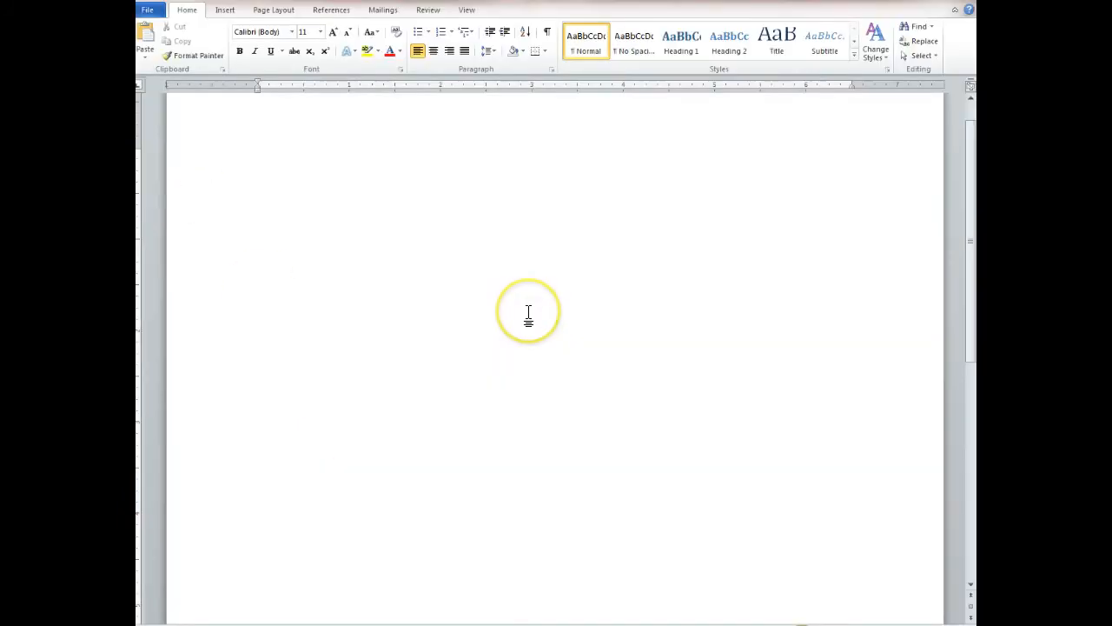
key(ctrl+v)
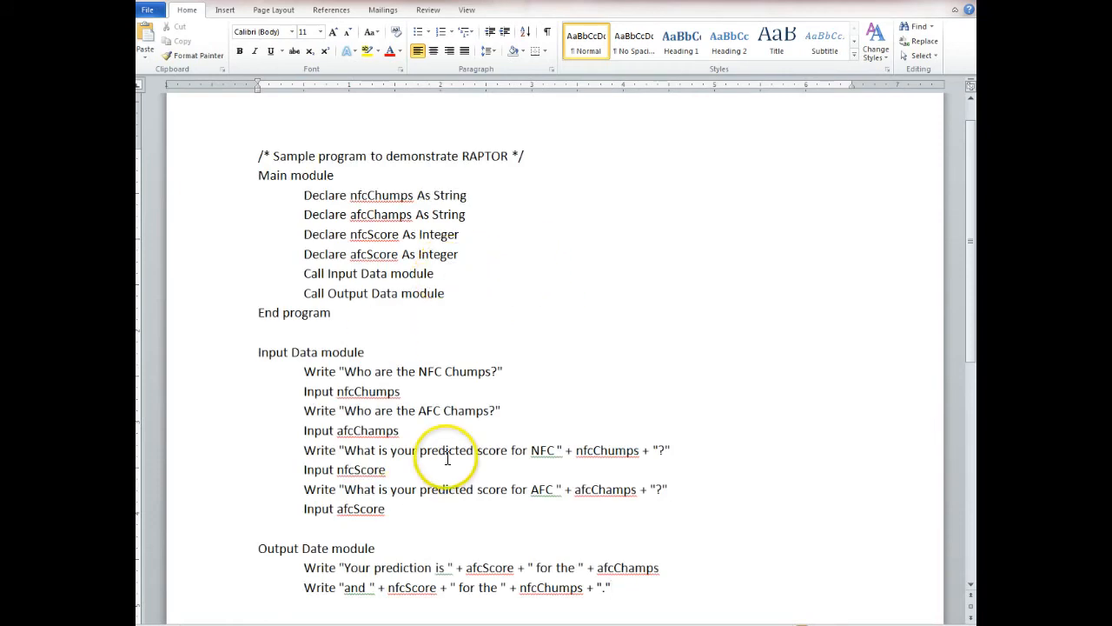
key(ctrl+a)
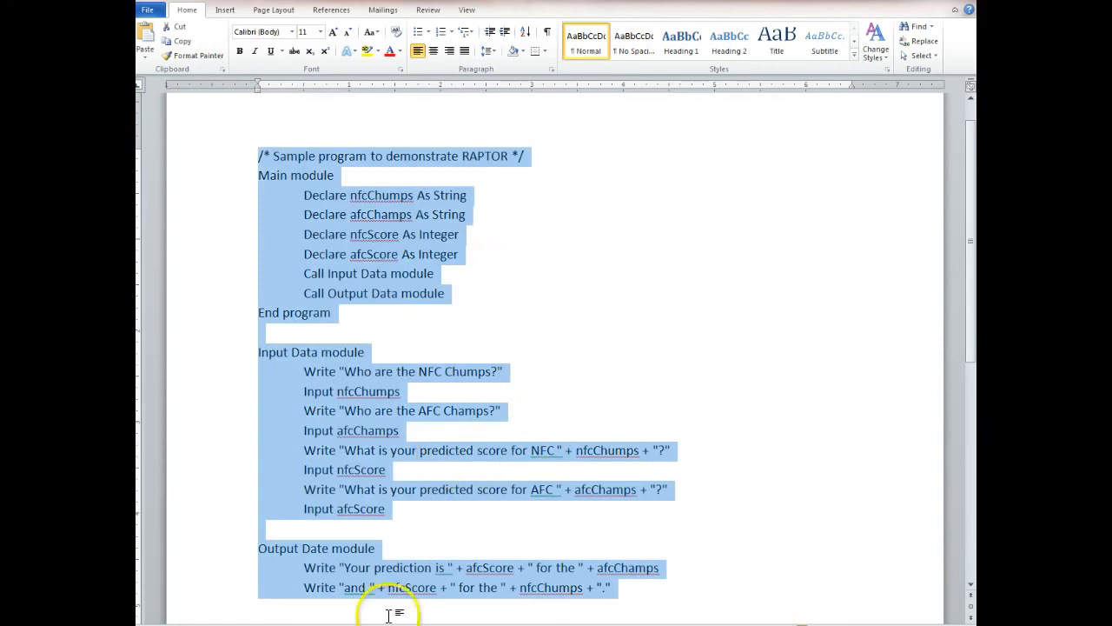
Return to the Flow Chart message and insert the copied pseudocode below the heading with Paste from Word.
mouse_move(393, 625)
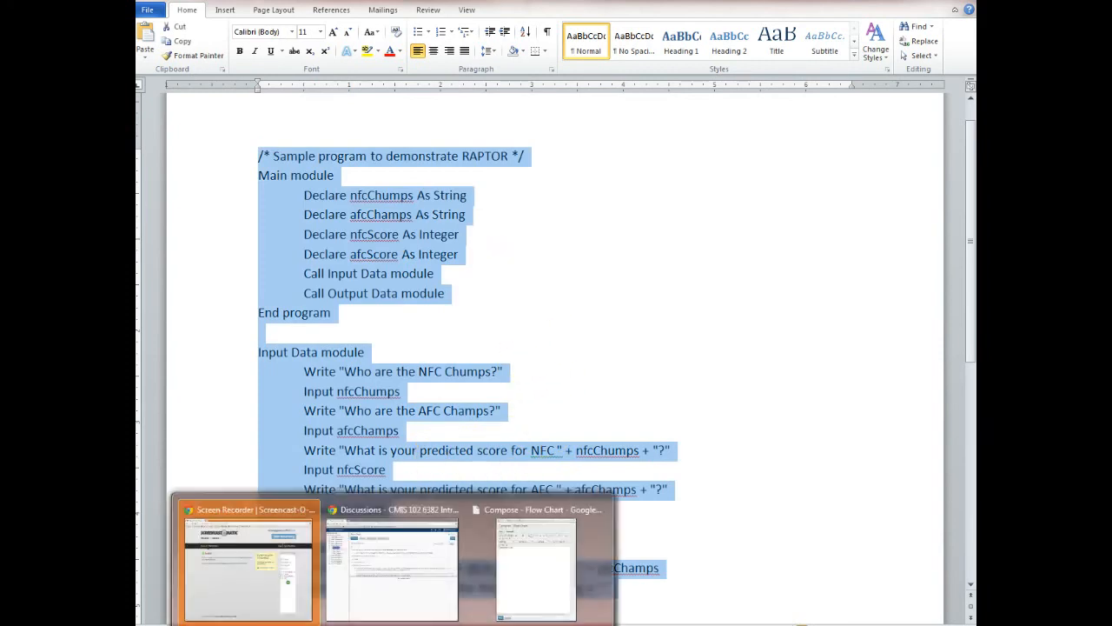
click(504, 597)
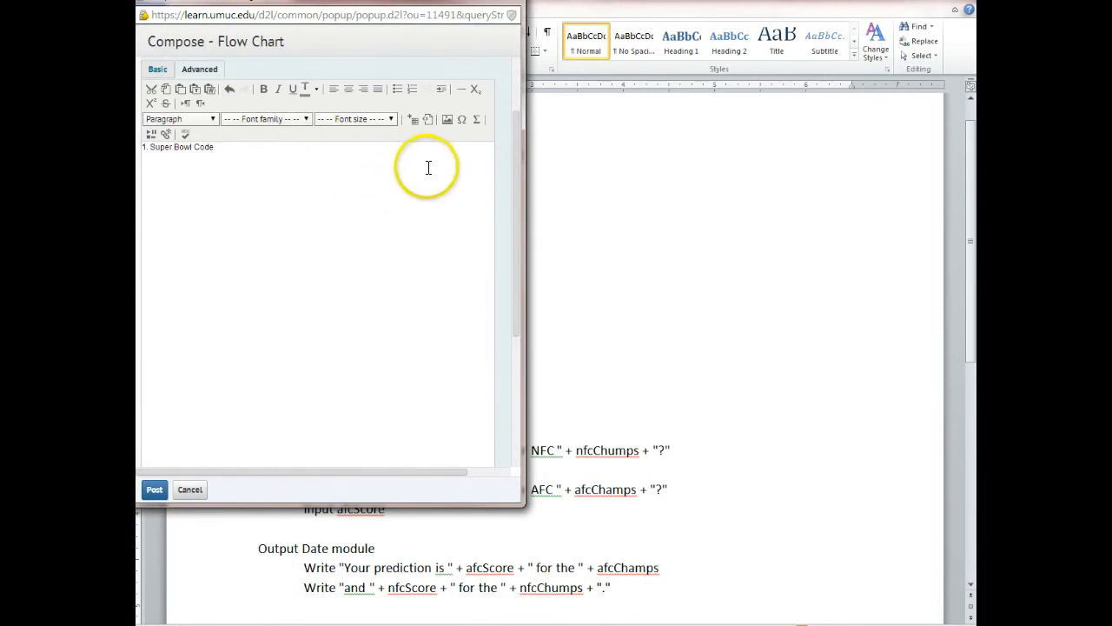
click(210, 89)
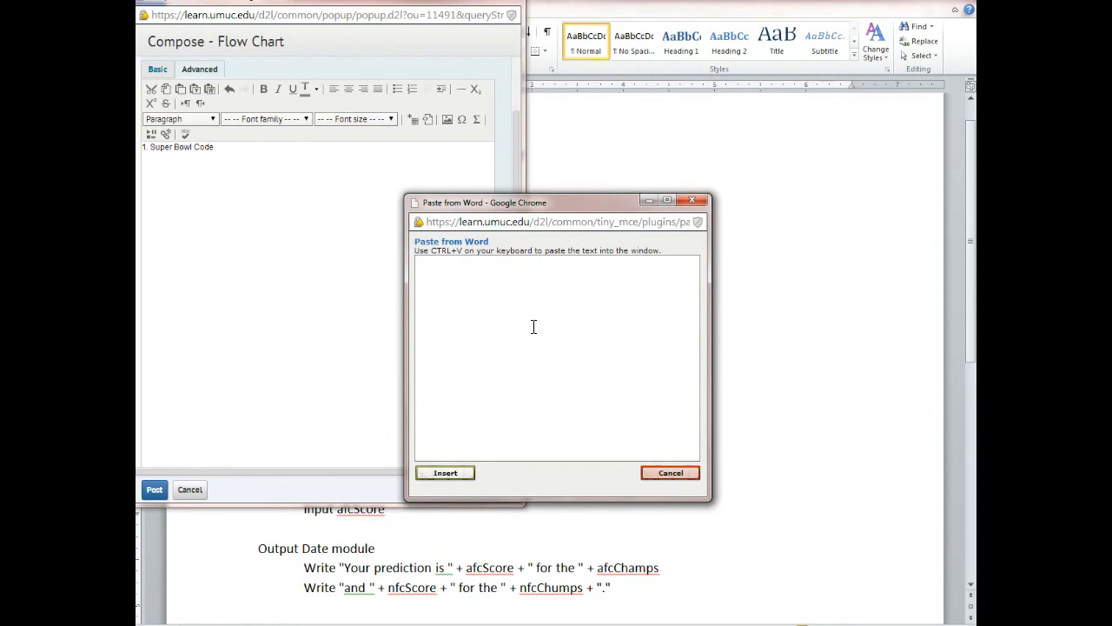
key(ctrl+v)
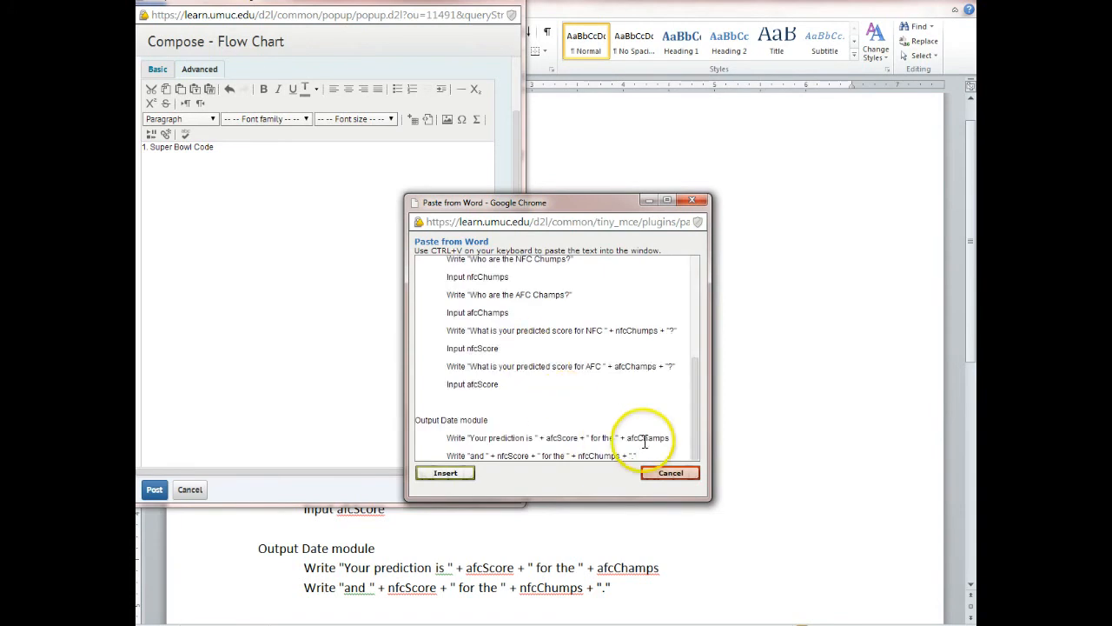
click(452, 480)
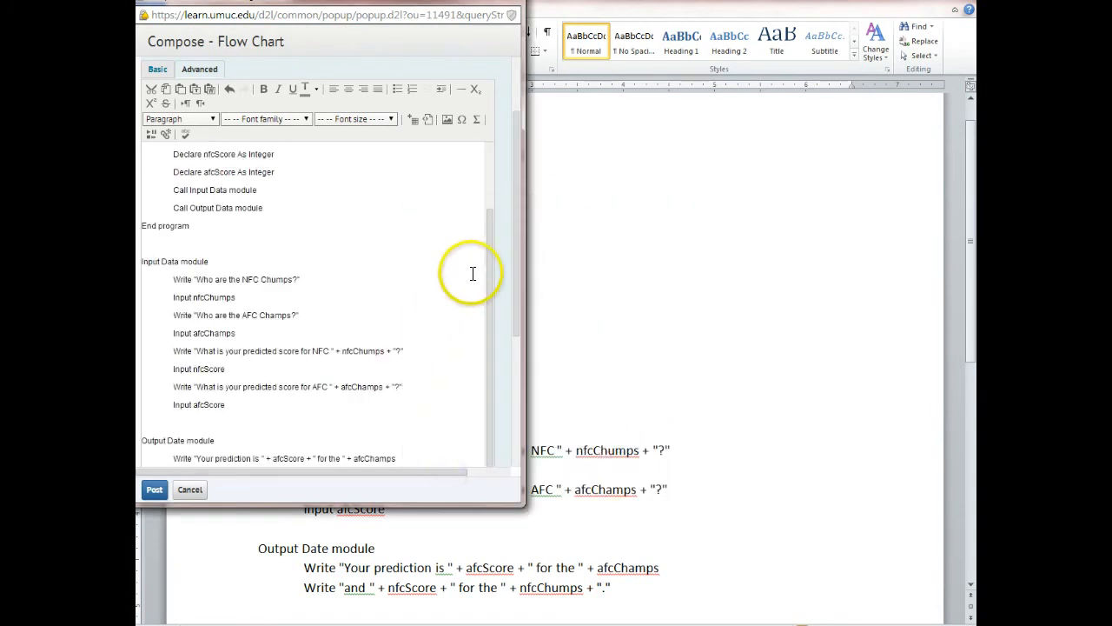
Check the indentation of the inserted pseudocode and place the text cursor on the empty line below it.
drag(488, 255, 489, 199)
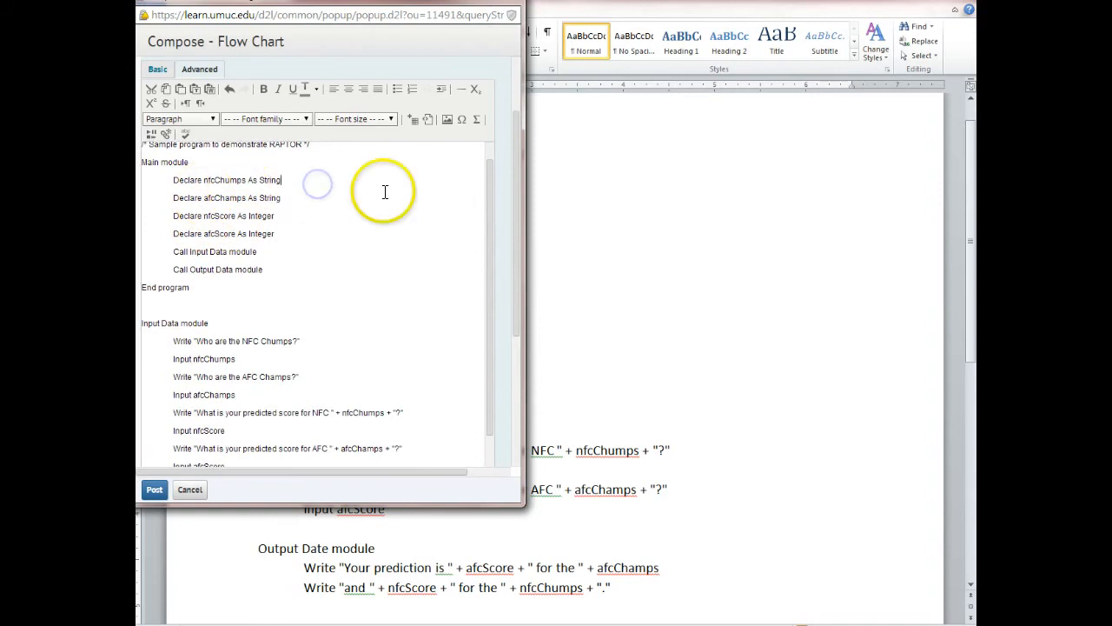
drag(490, 174, 484, 298)
click(428, 460)
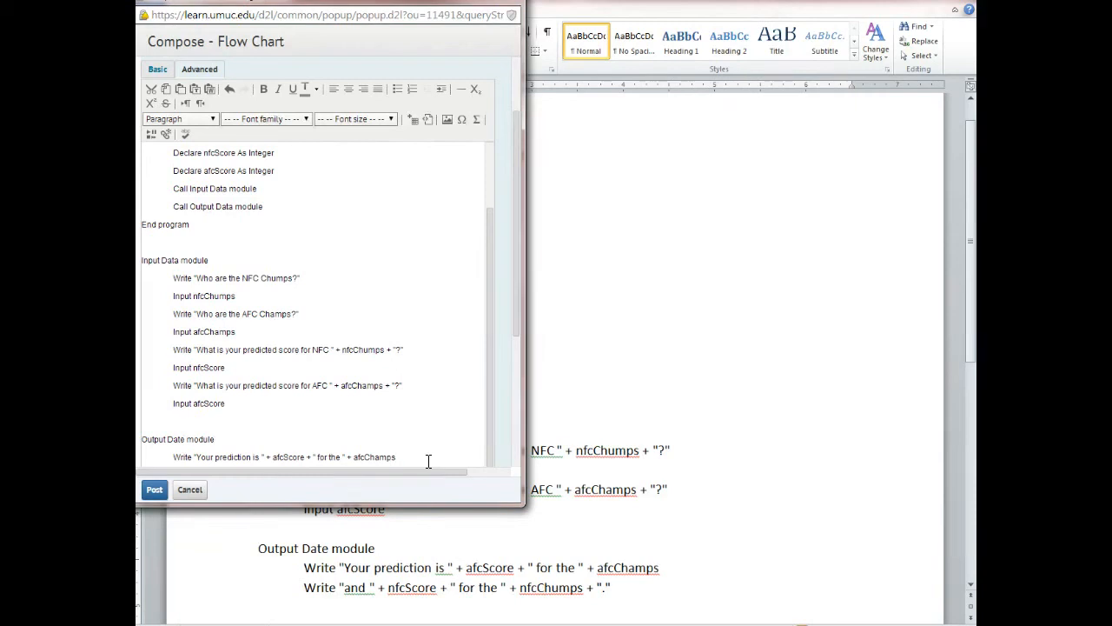
scroll(427, 460, down, 1)
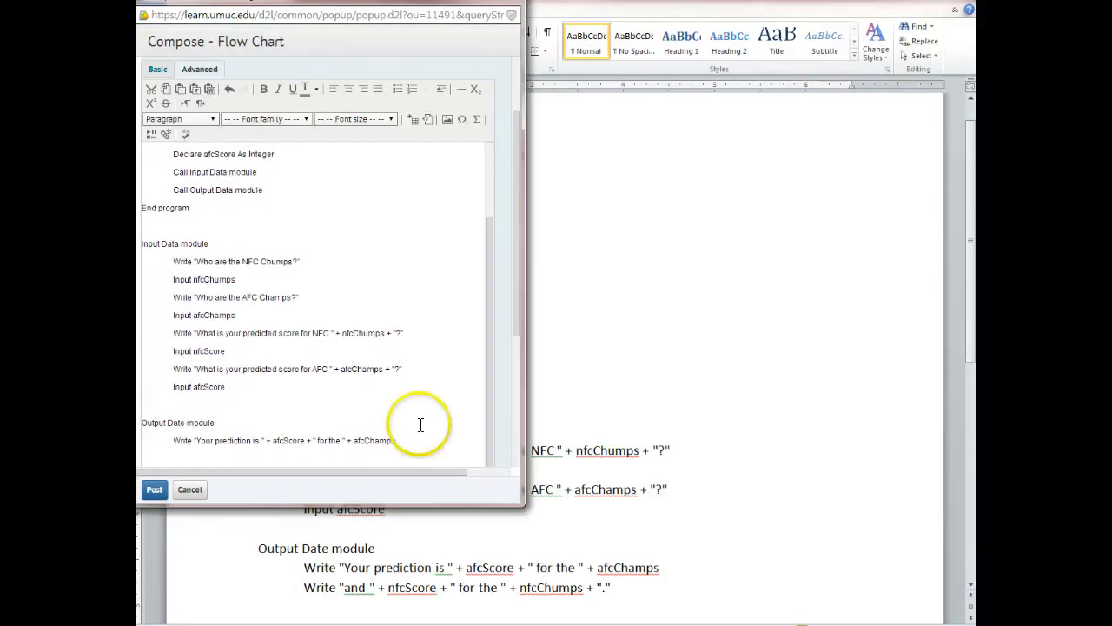
drag(514, 318, 514, 353)
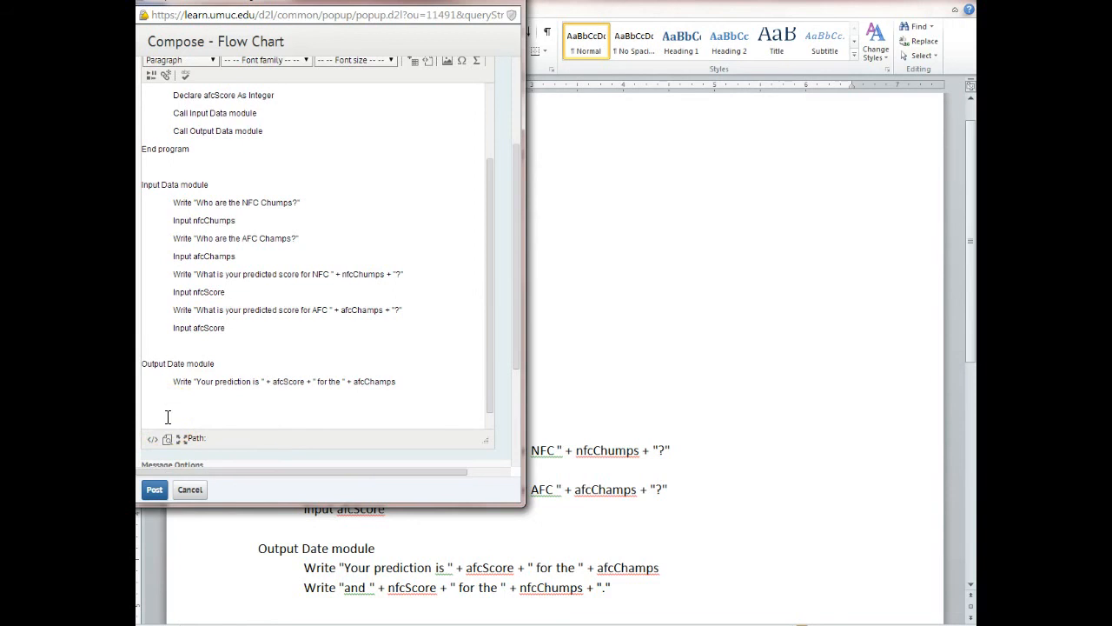
click(156, 417)
Switch to RAPTOR, open Snipping Tool and capture the main flowchart from Start to End.
click(484, 576)
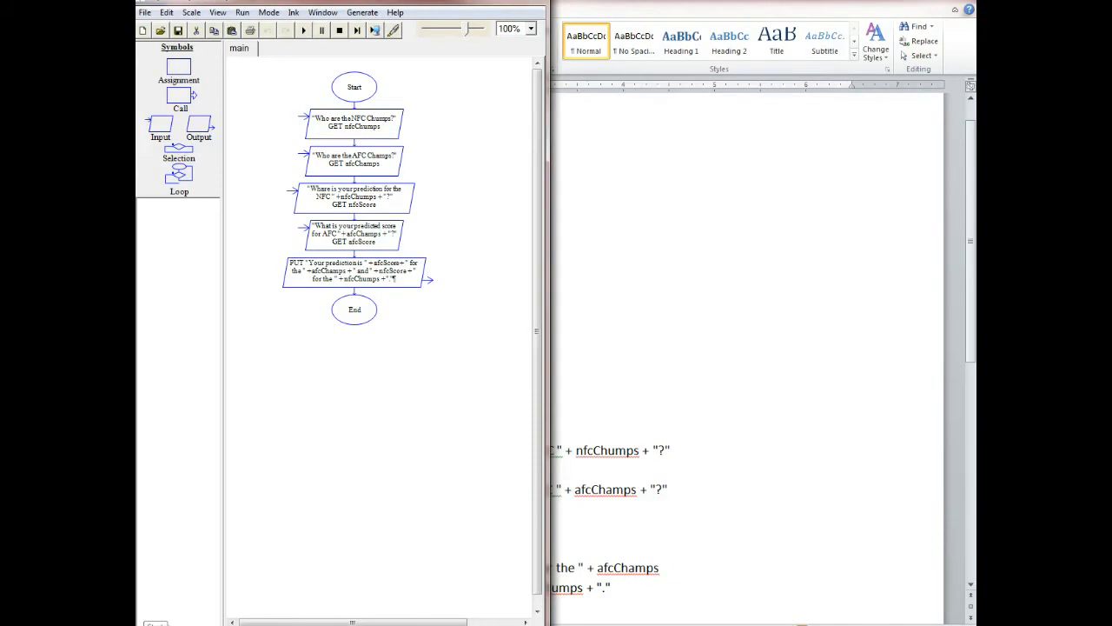
key(super)
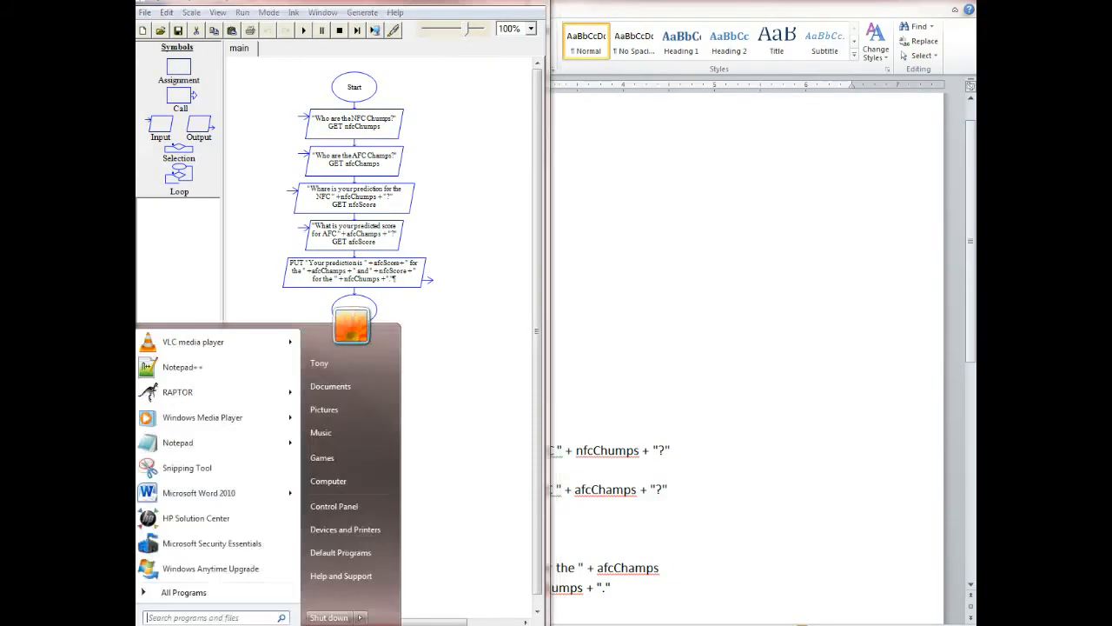
text(snip)
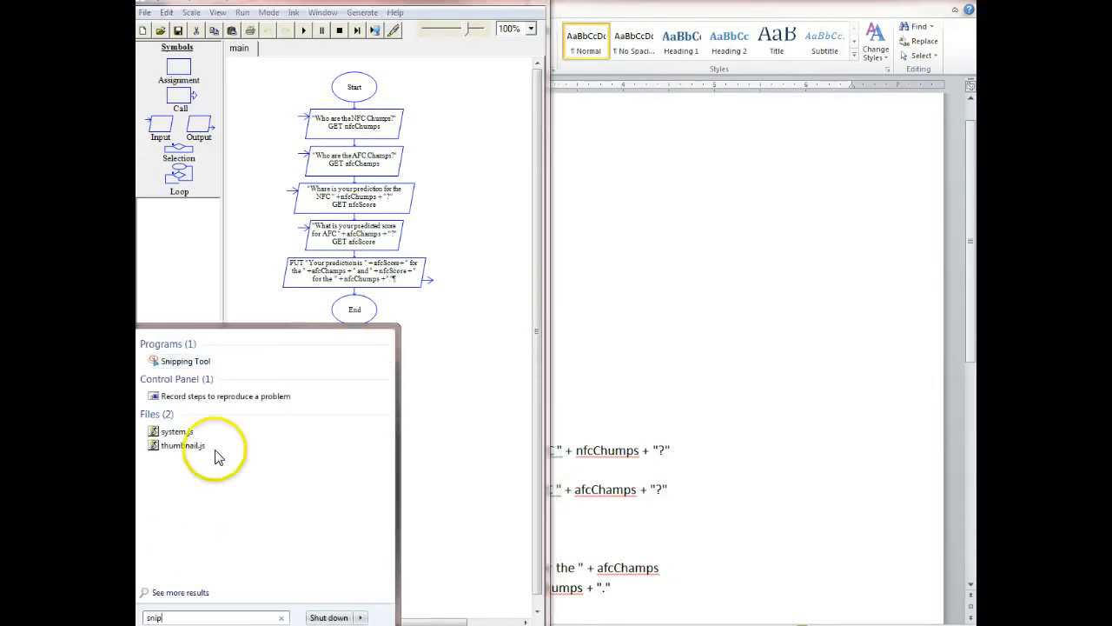
click(178, 361)
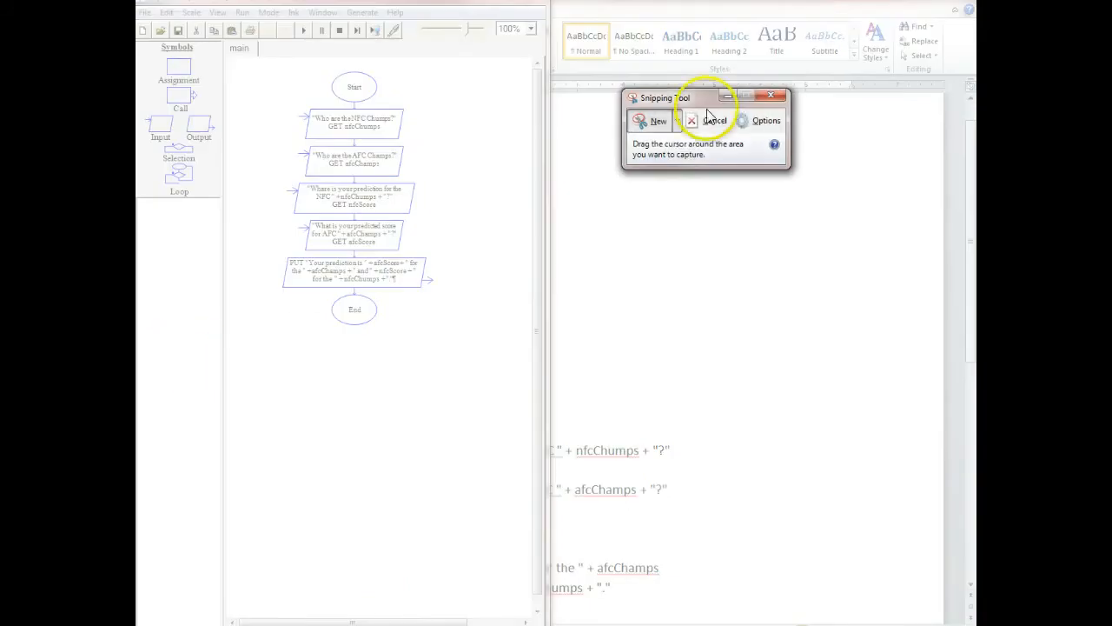
drag(269, 67, 451, 337)
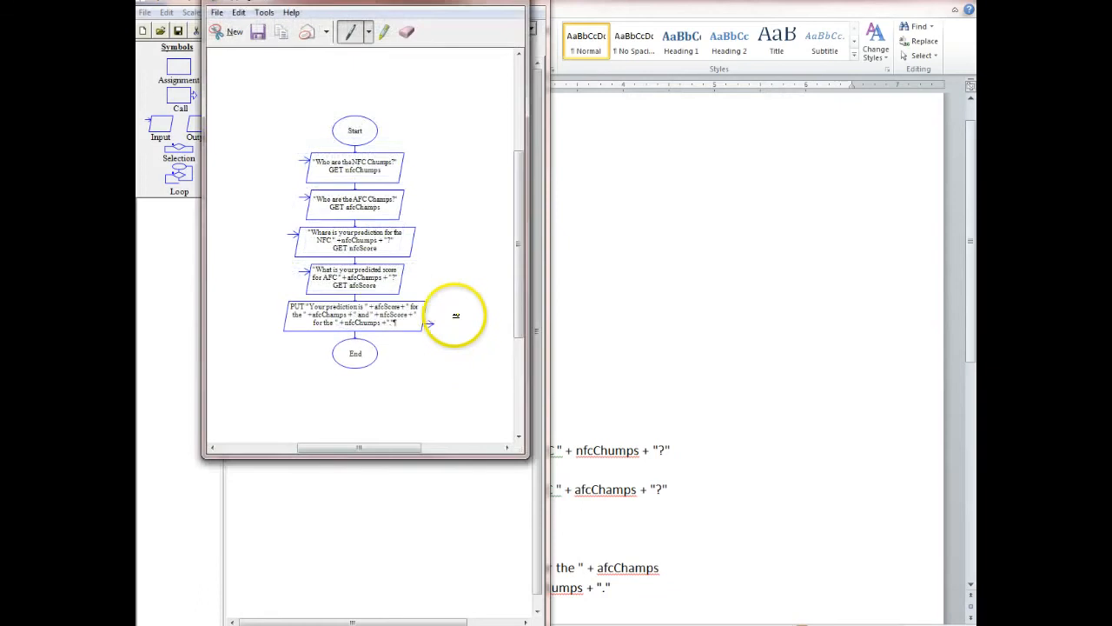
Try to save the flowchart capture as SuperBowl.PNG in the Pictures library, declining to replace the existing file.
click(219, 13)
click(239, 47)
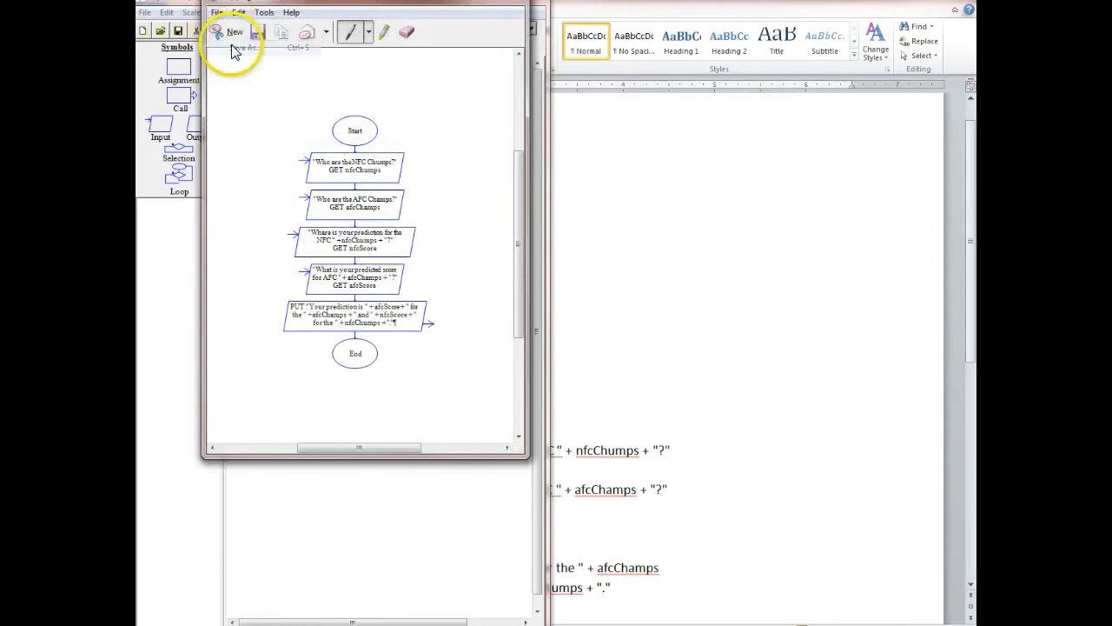
click(619, 216)
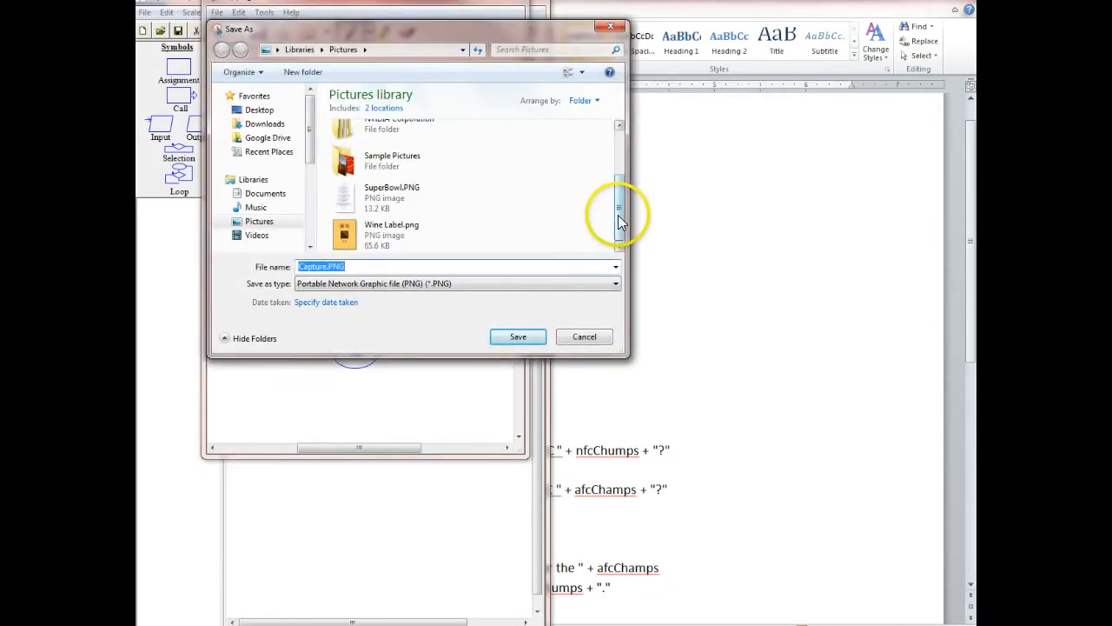
double_click(348, 198)
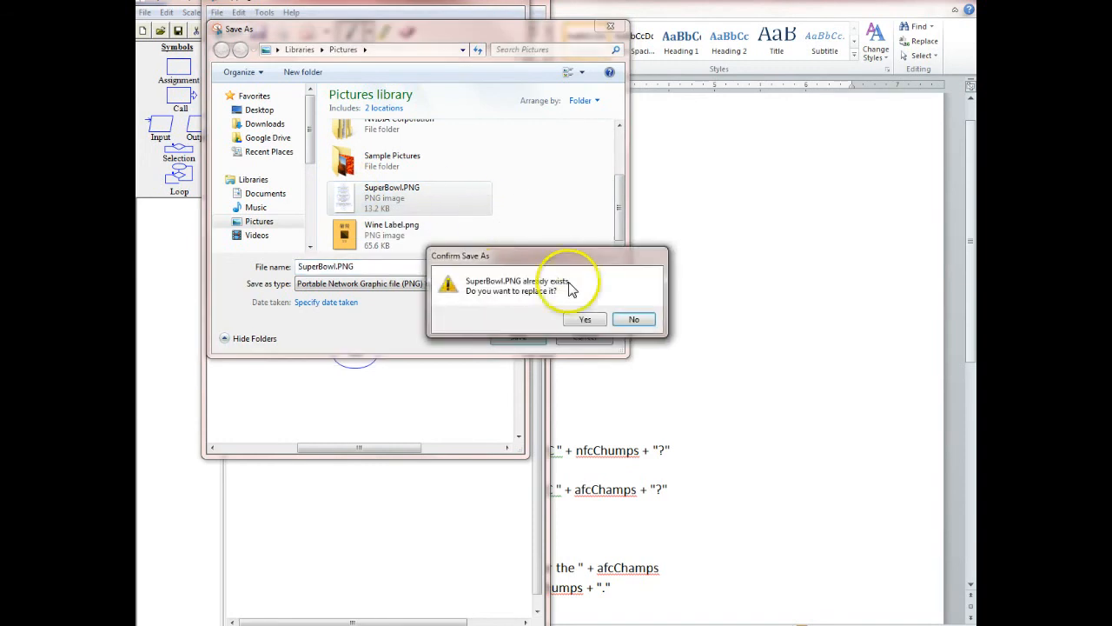
click(637, 319)
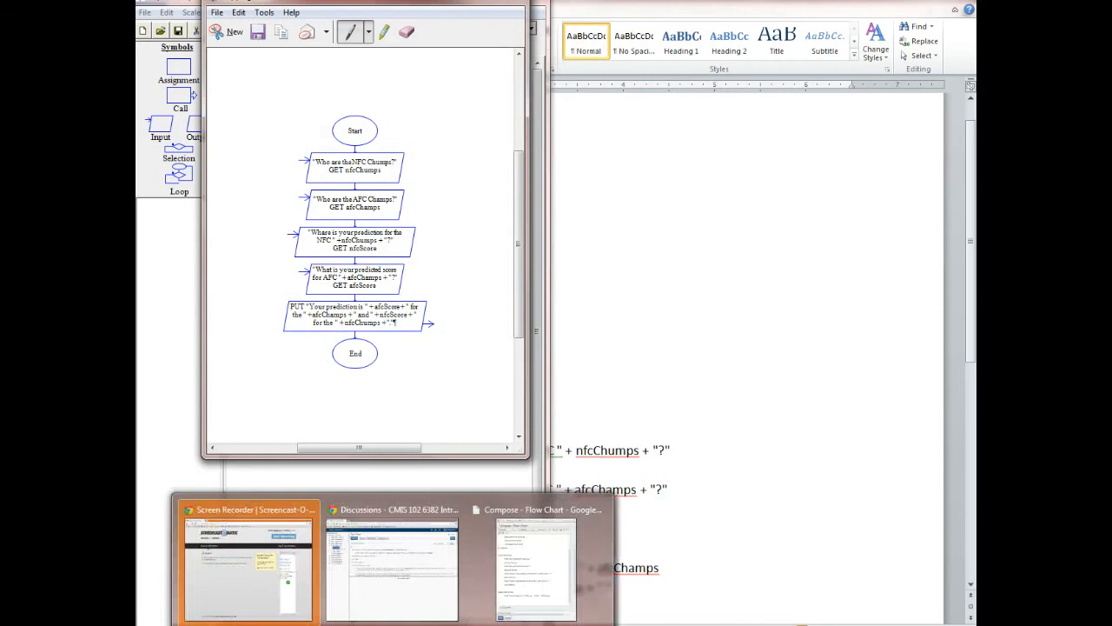
Return to the Flow Chart message, start inserting an image and upload SuperBowl.PNG from the Pictures library.
click(516, 579)
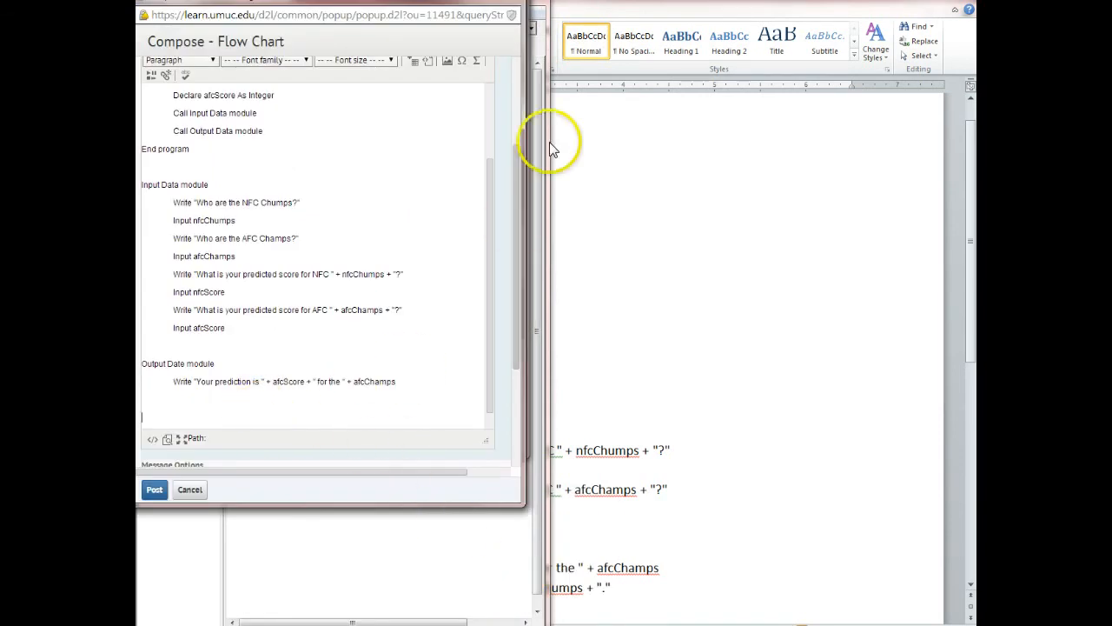
click(492, 107)
click(517, 88)
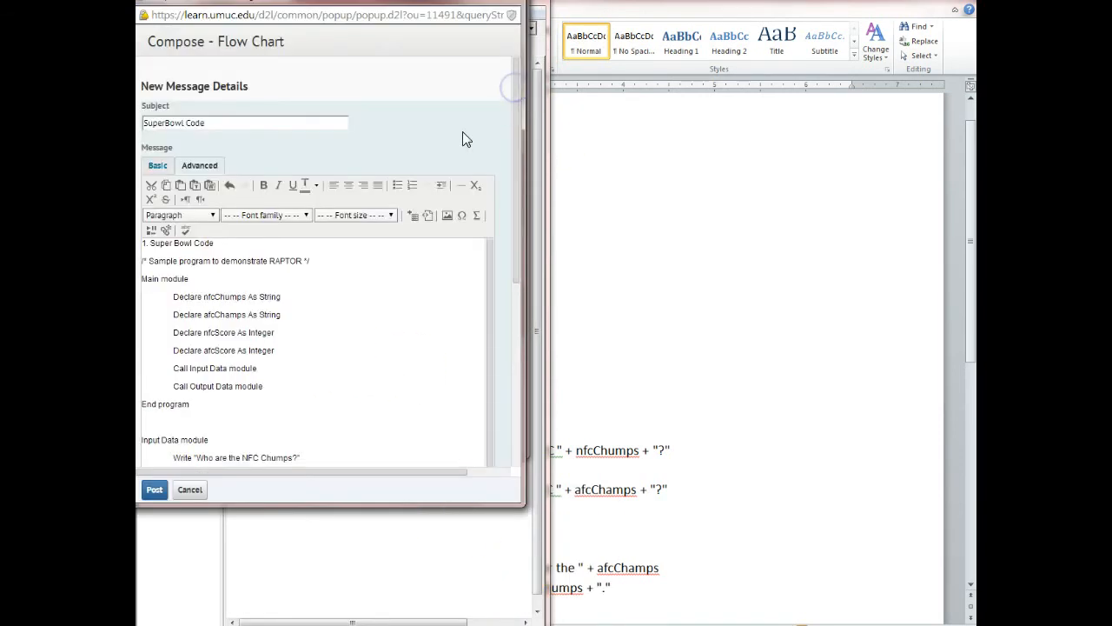
click(447, 214)
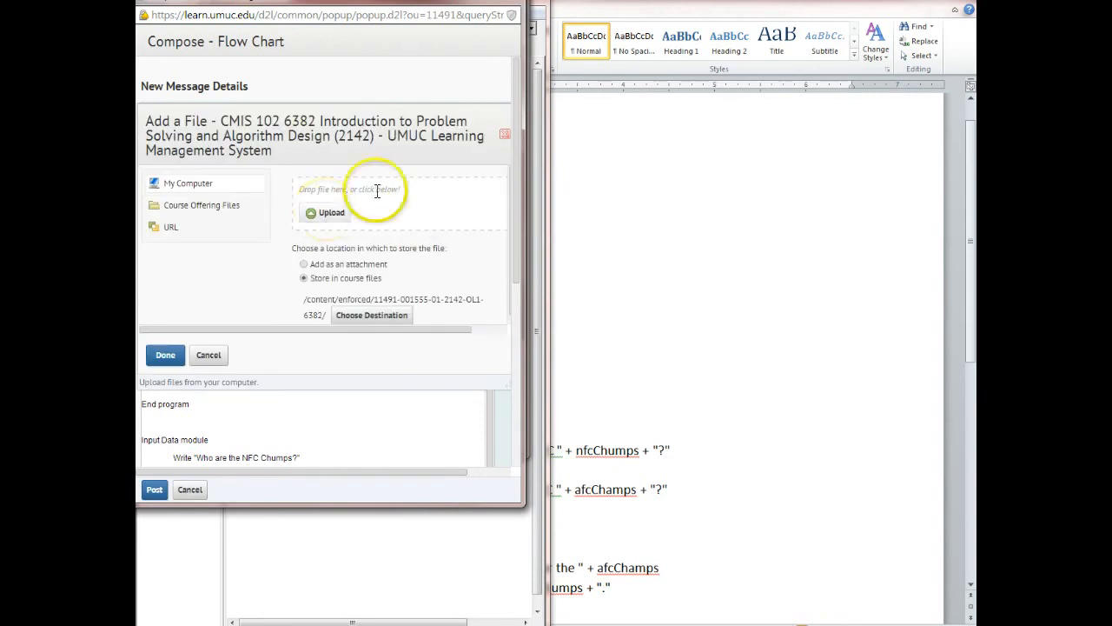
click(322, 219)
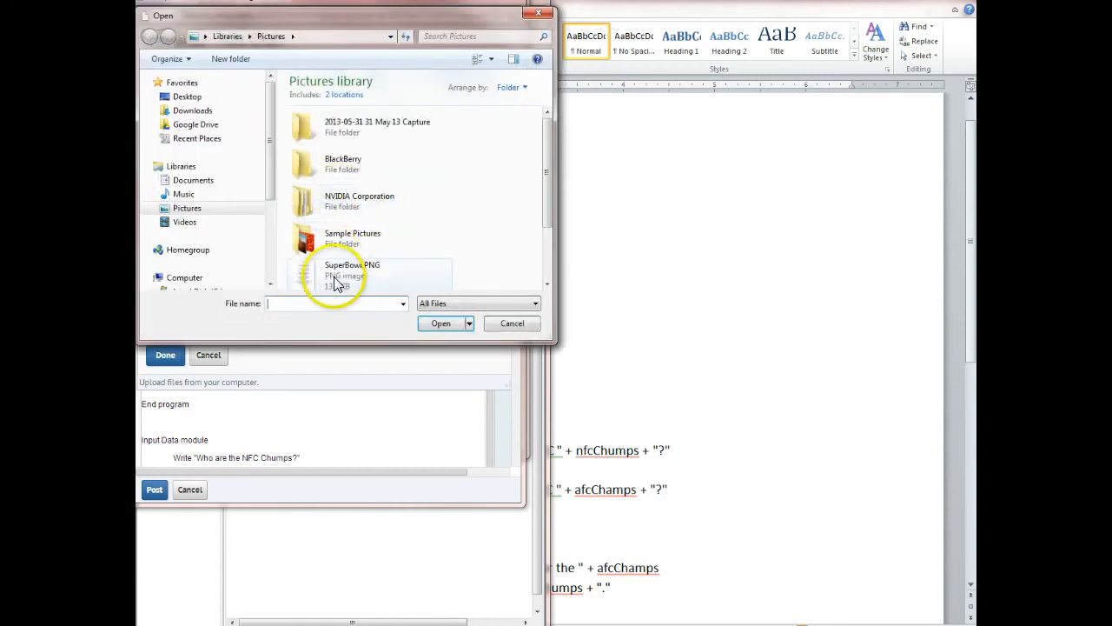
click(323, 271)
click(323, 271)
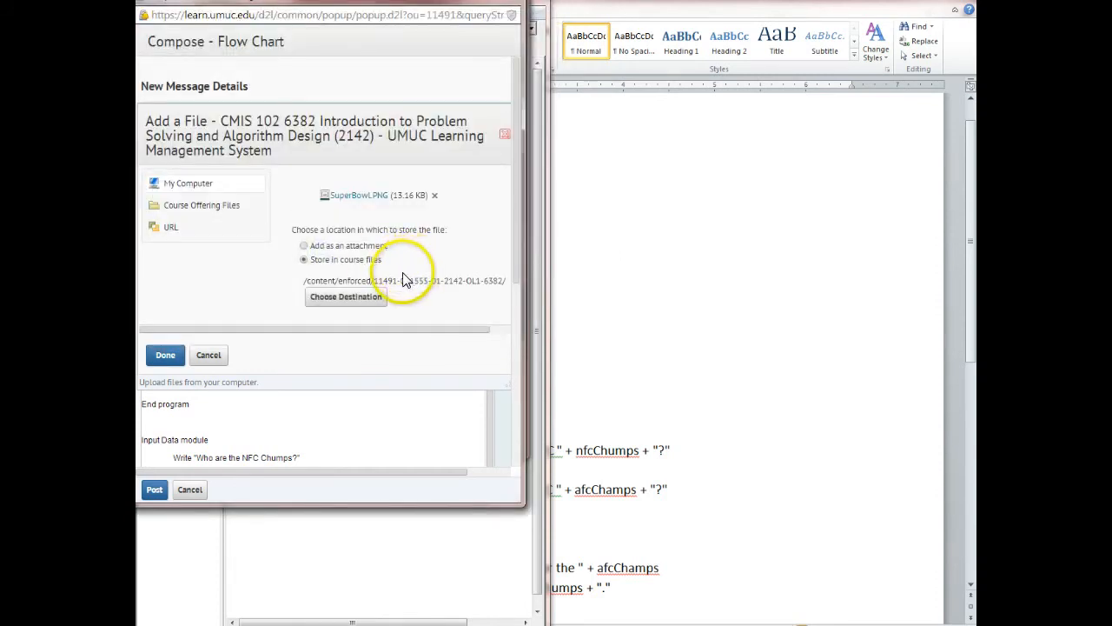
Insert the uploaded picture, stored in course files, into the message with the alternative text "SuperBowl FlowChart".
drag(513, 293, 516, 252)
drag(490, 208, 489, 135)
click(516, 175)
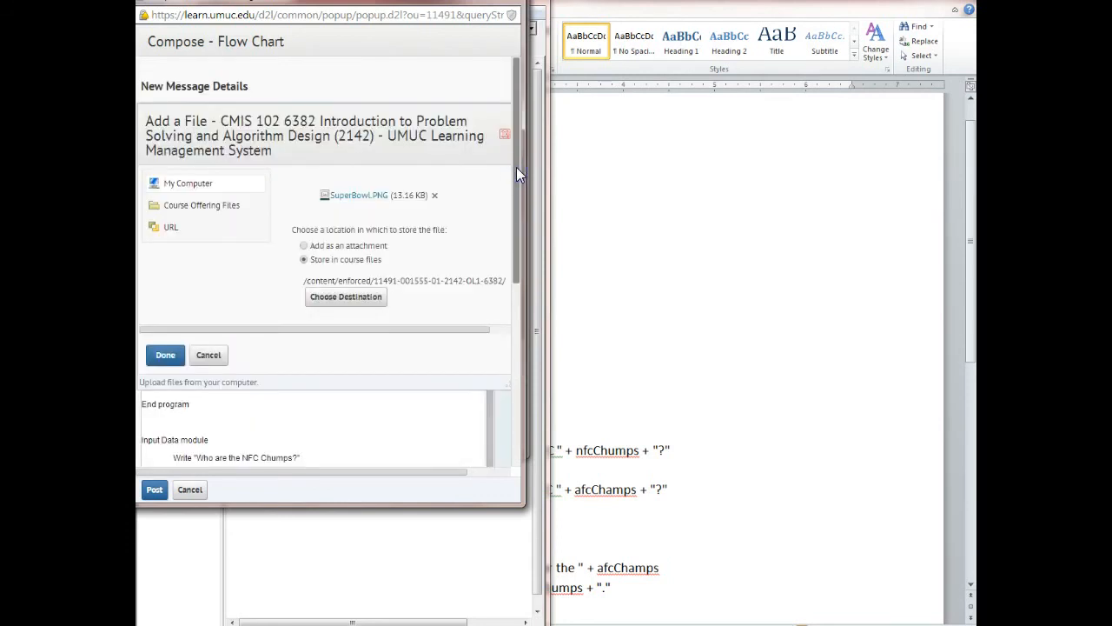
click(164, 354)
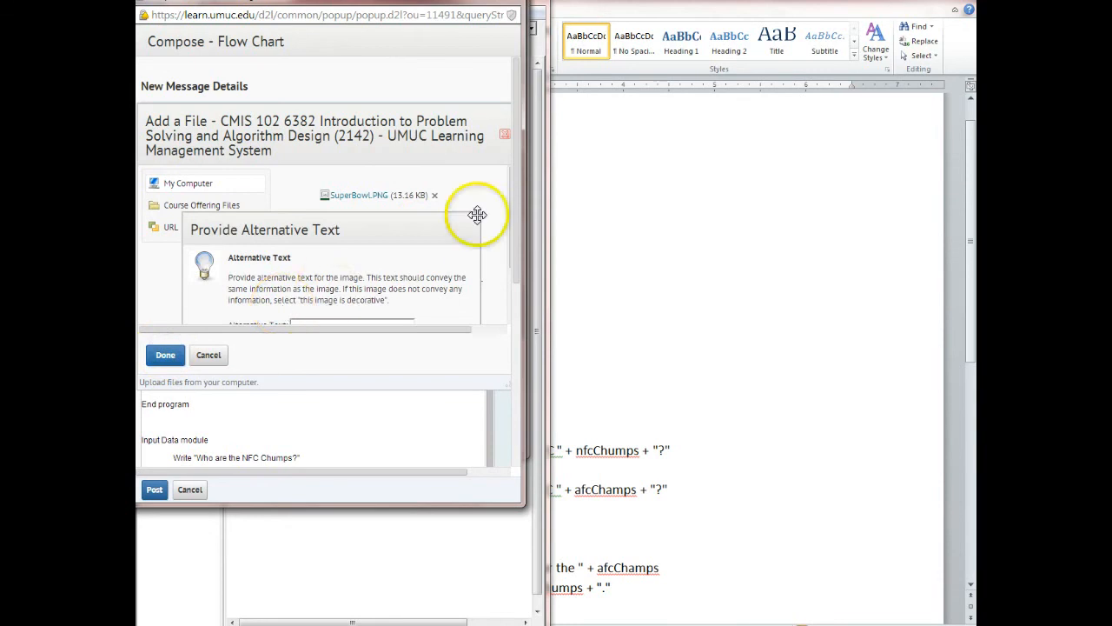
scroll(514, 179, down, 1)
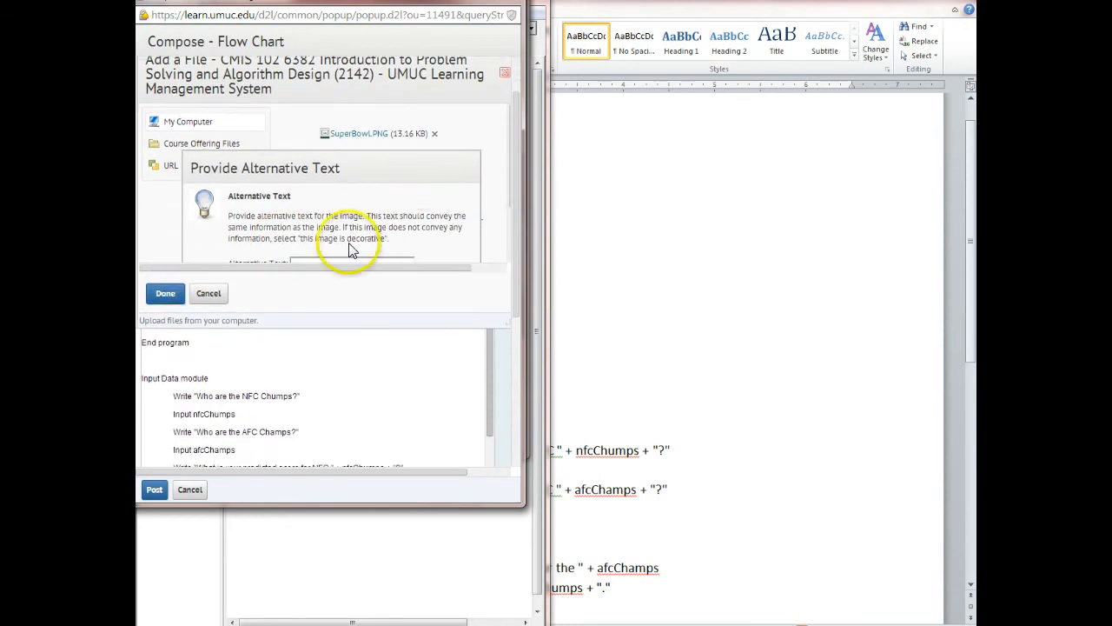
click(334, 260)
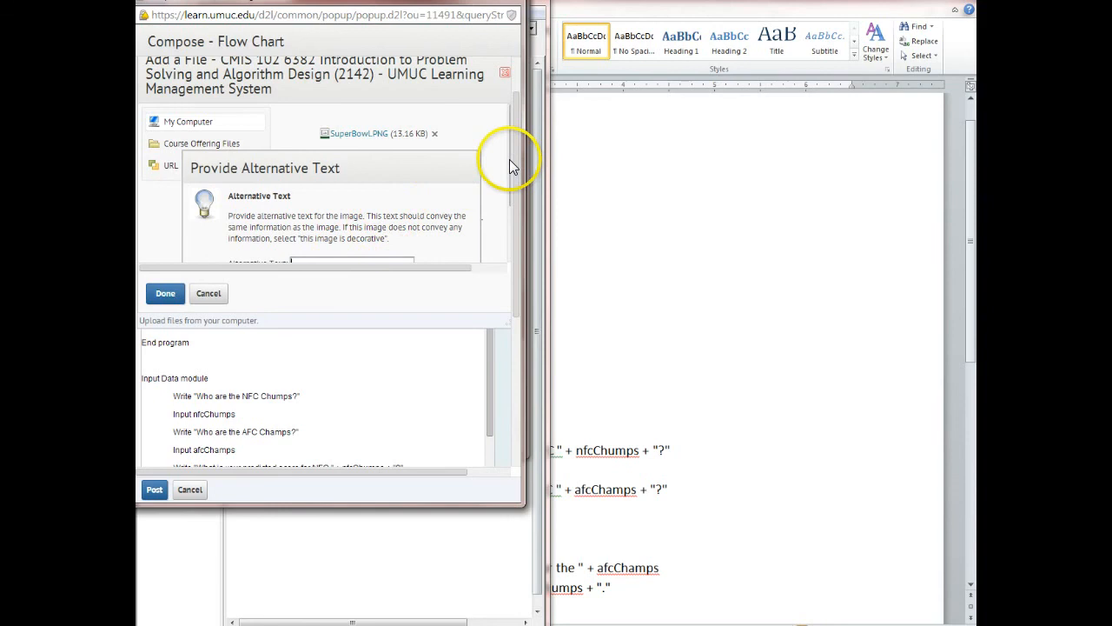
drag(510, 160, 507, 181)
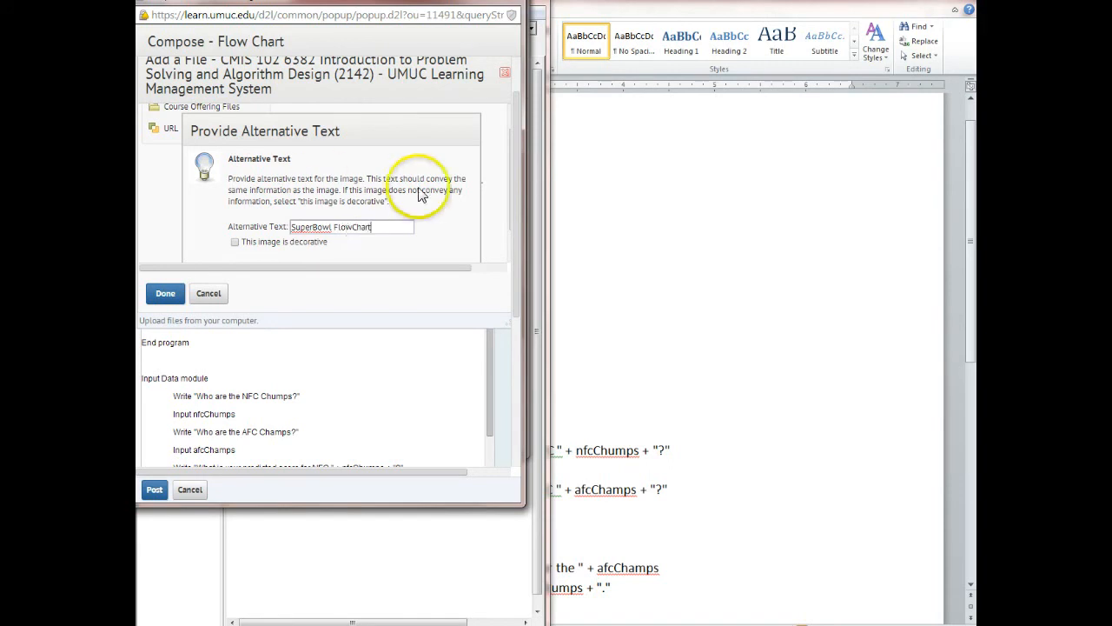
drag(508, 152, 511, 192)
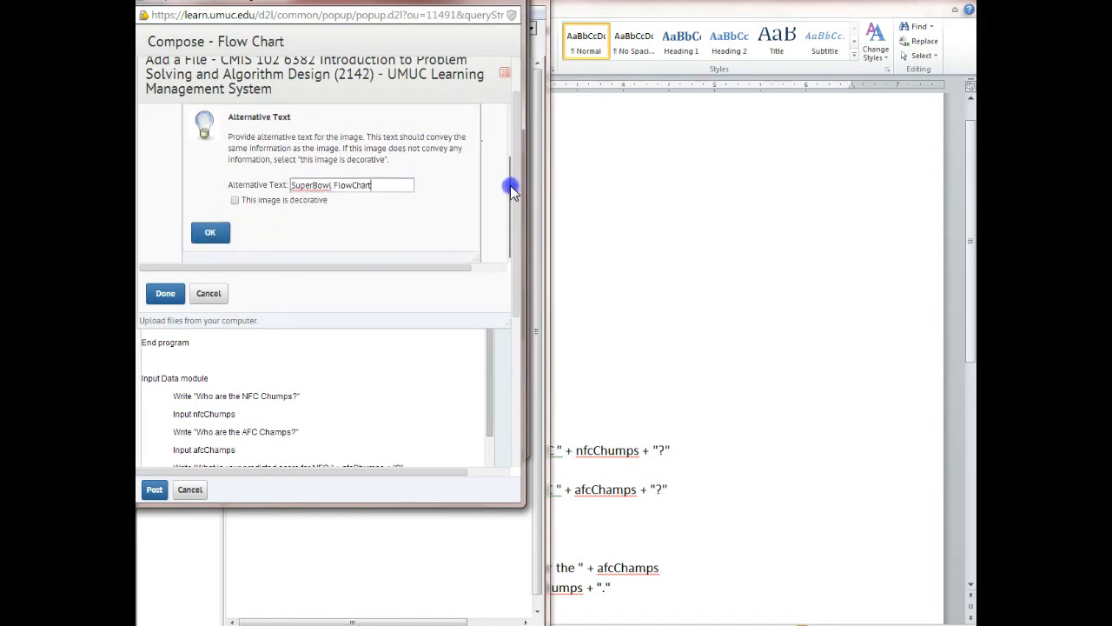
click(210, 232)
click(225, 260)
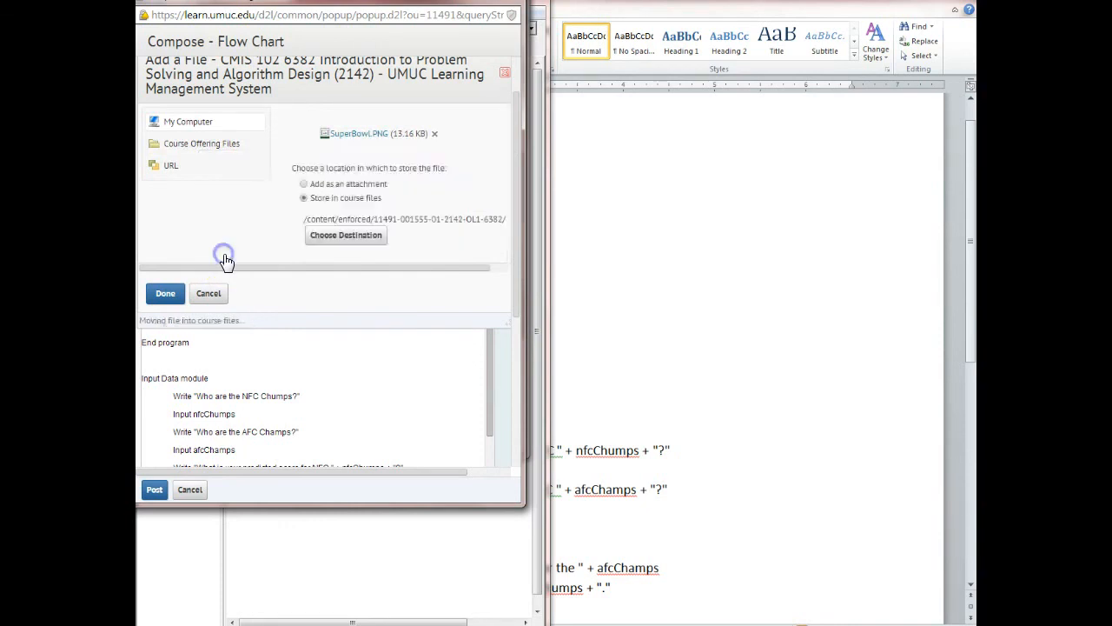
drag(496, 239, 493, 347)
drag(516, 222, 502, 166)
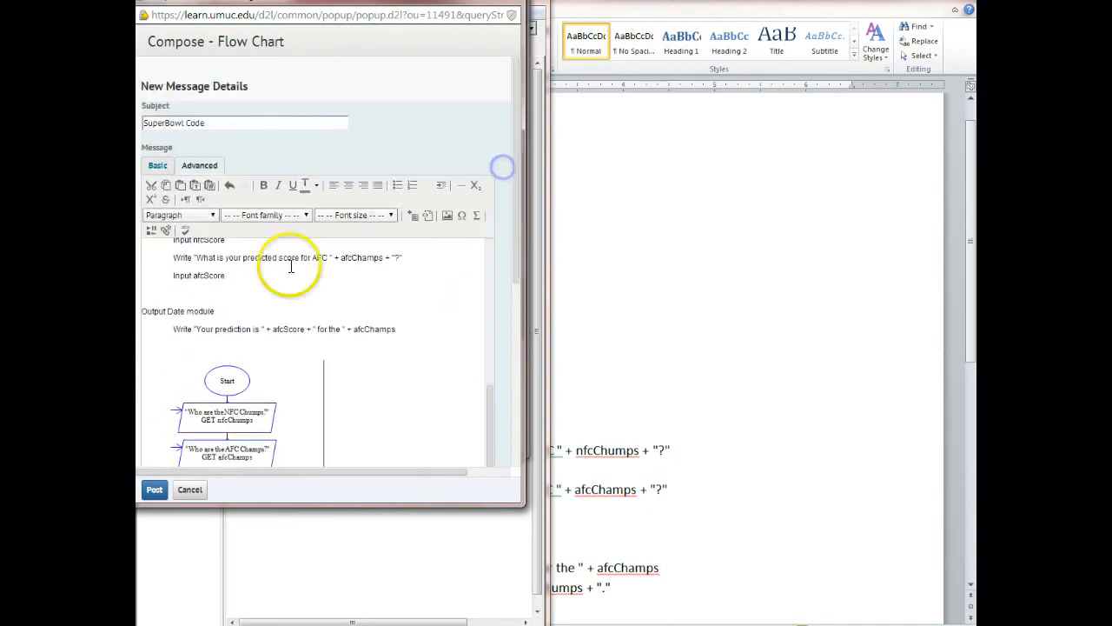
Add the heading "2. New code" on a new line below the flowchart picture and post the message.
drag(490, 412, 487, 241)
click(148, 246)
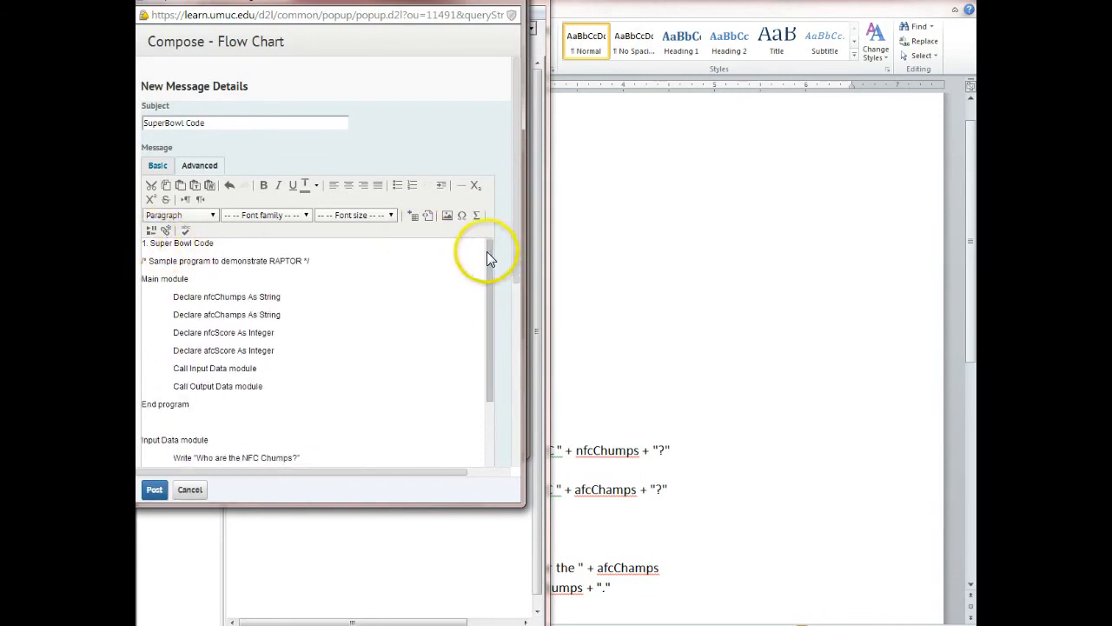
drag(492, 251, 489, 427)
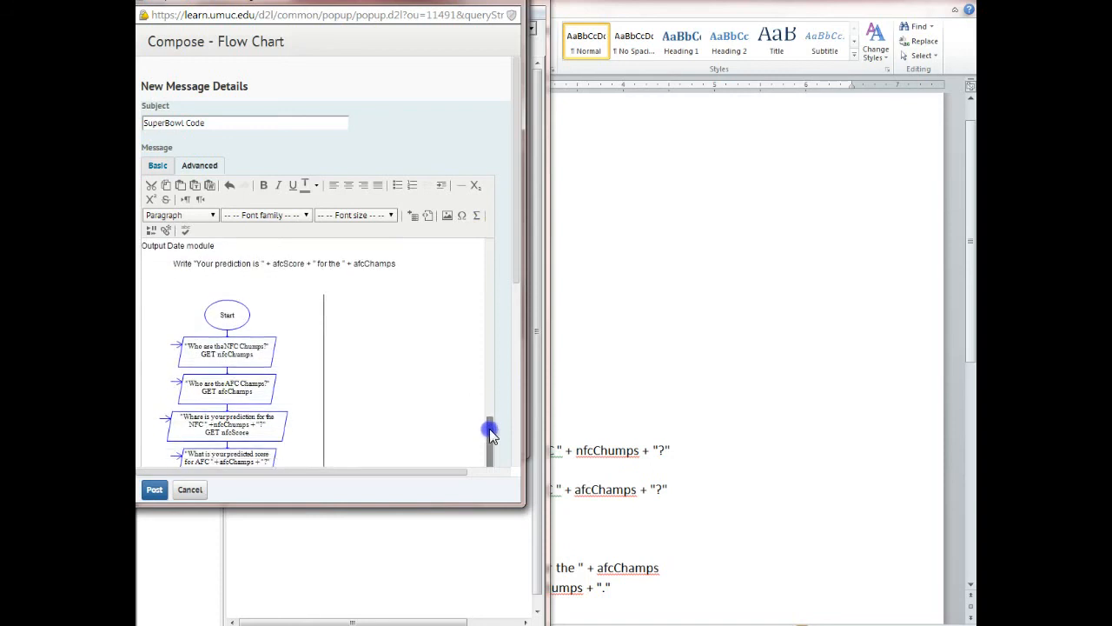
drag(514, 269, 514, 380)
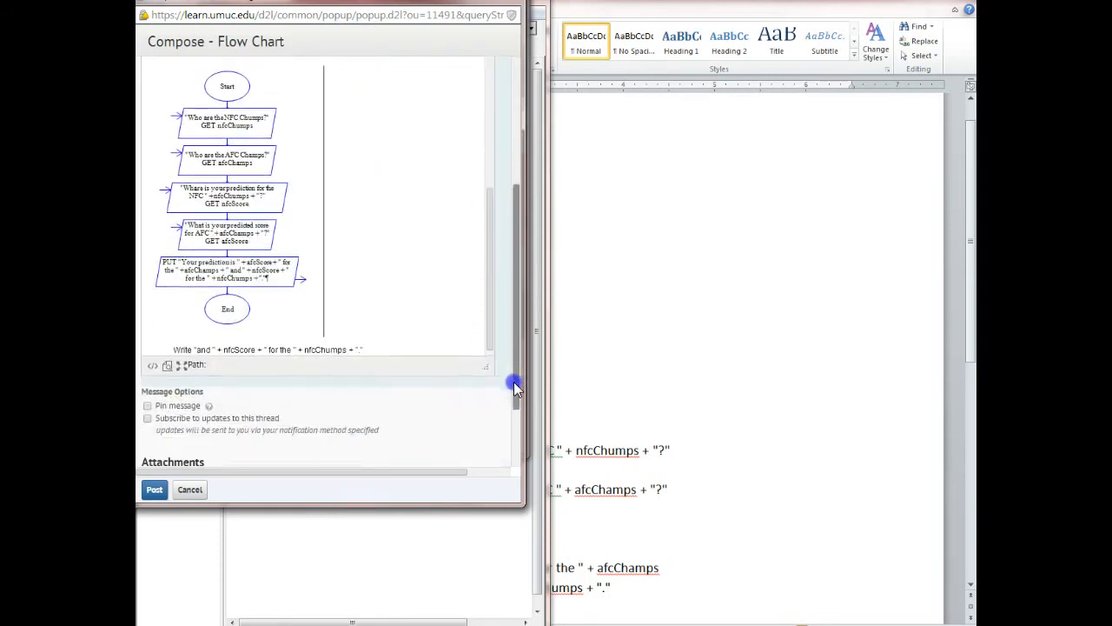
key(Return)
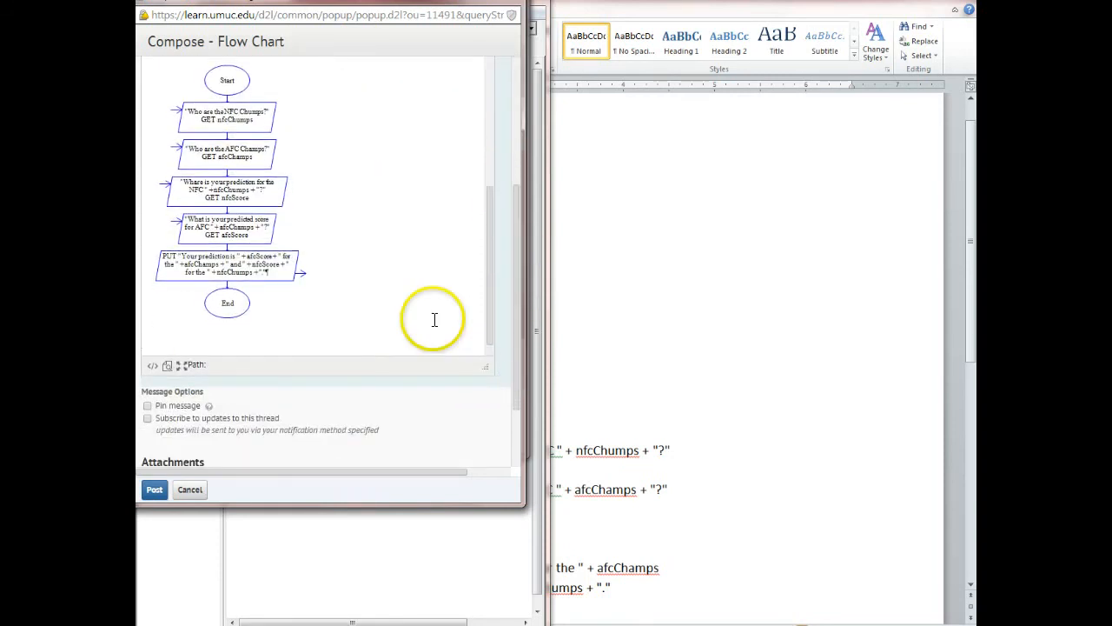
key(Return)
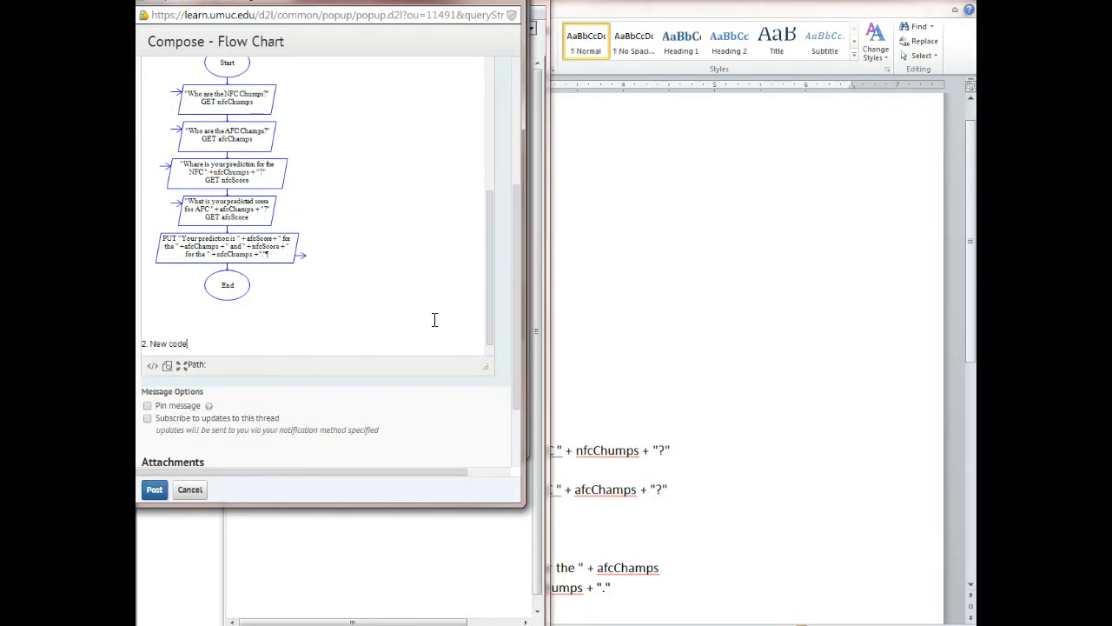
click(154, 492)
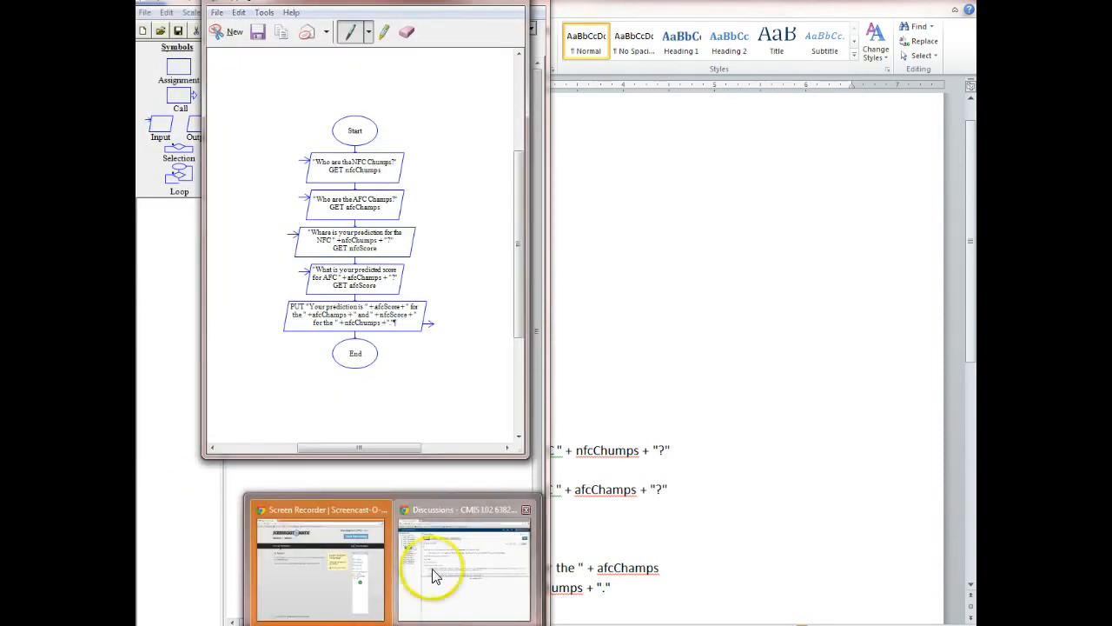
Switch to the Discussions window, open the posted SuperBowl Code message and check its pseudocode and flowchart picture.
click(434, 577)
scroll(970, 113, down, 5)
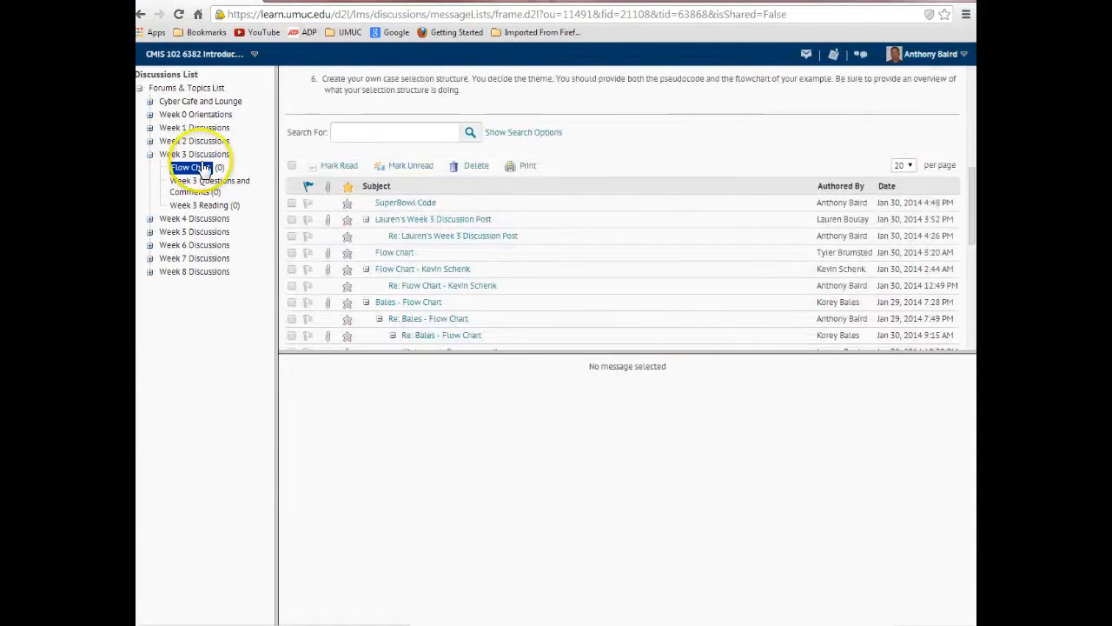
click(397, 204)
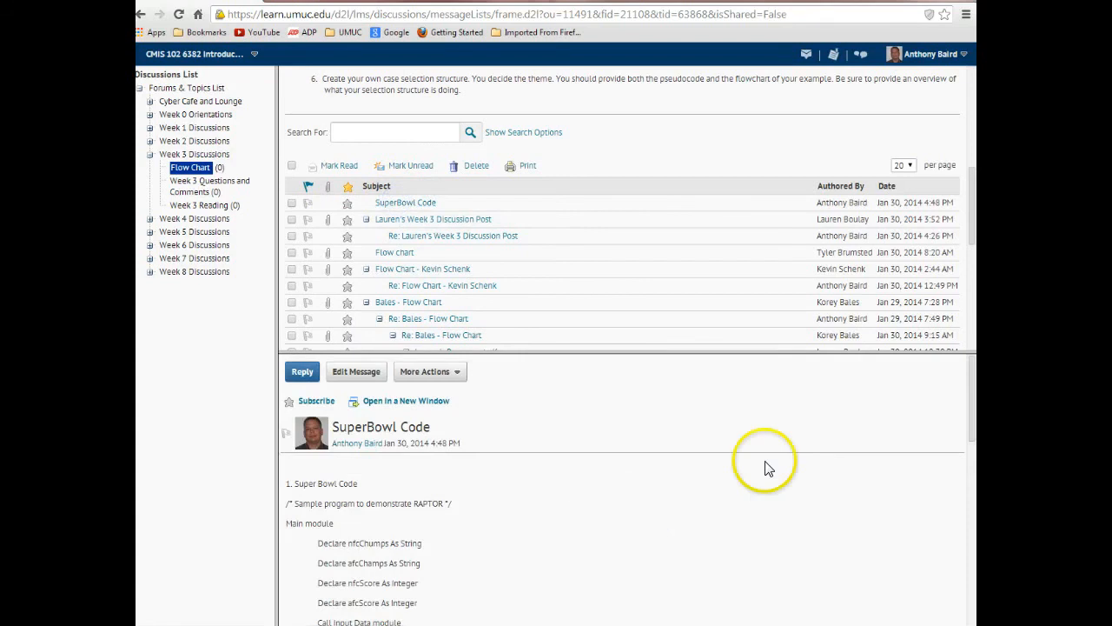
drag(974, 392, 975, 589)
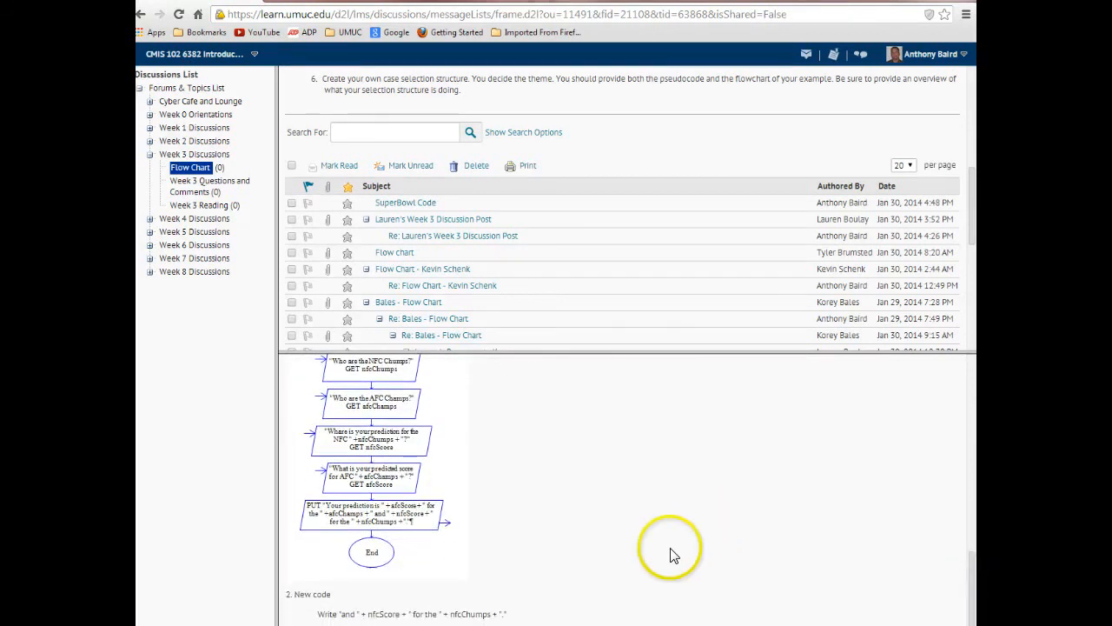